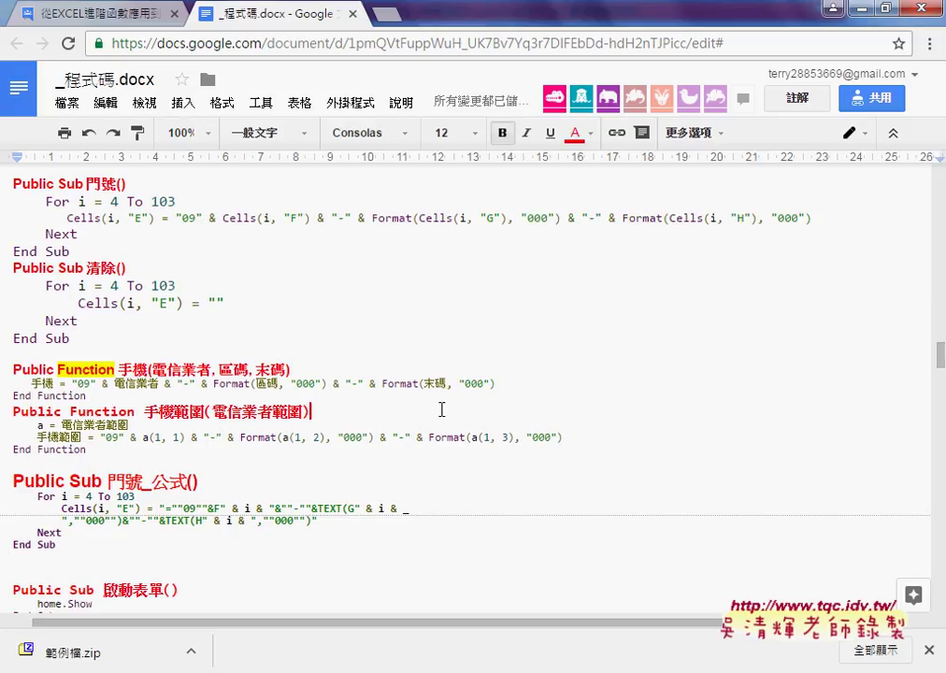
Highlight the carrier argument, Format and the 區碼 parameter in the 手機 function notes
scroll(315, 523, "down", 1)
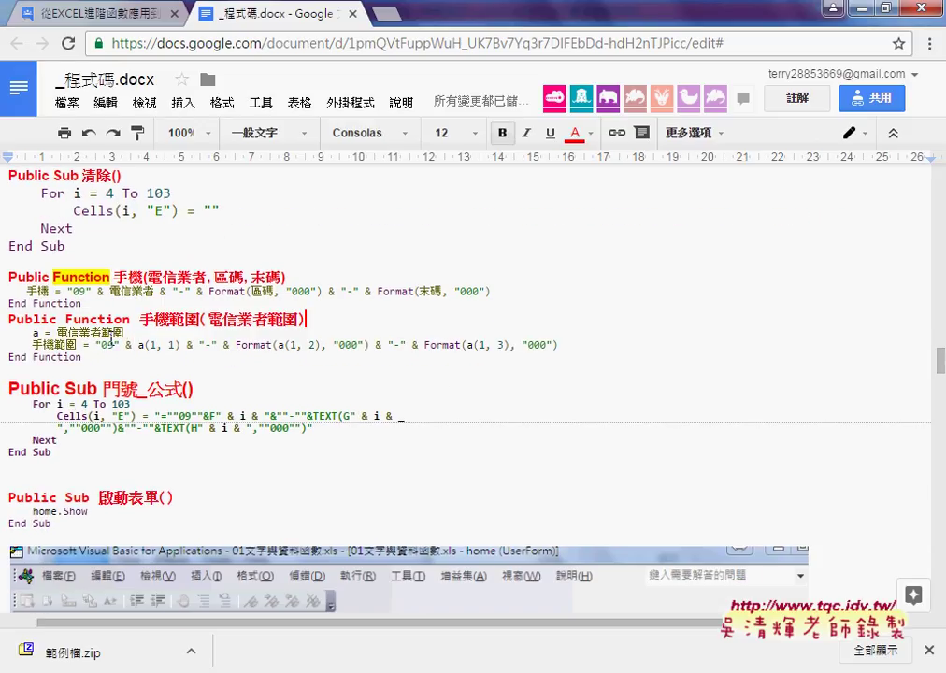
left_click_drag(82, 302, 7, 278)
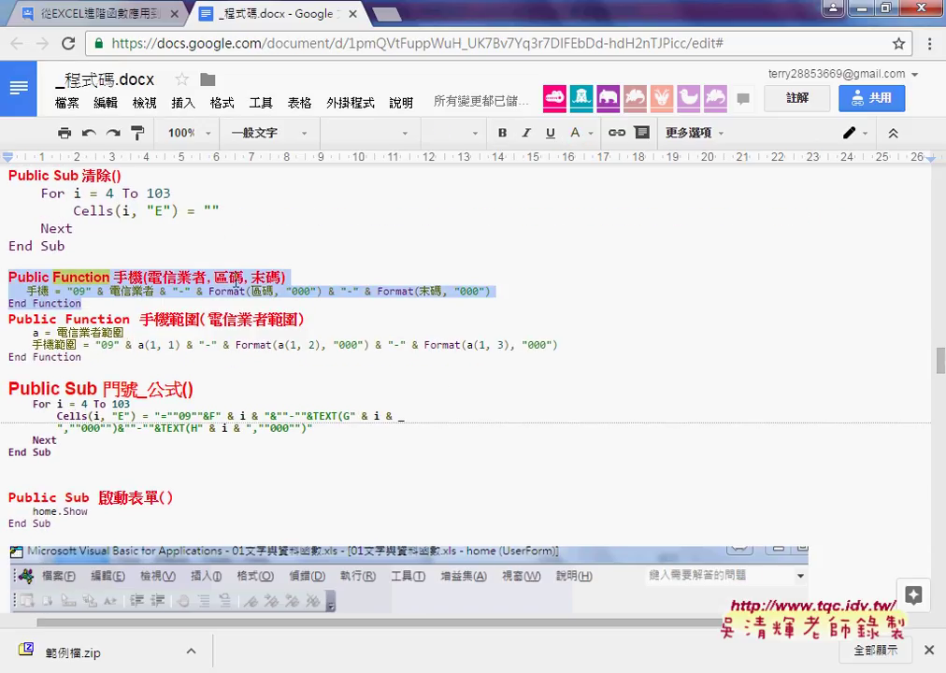
left_click(333, 278)
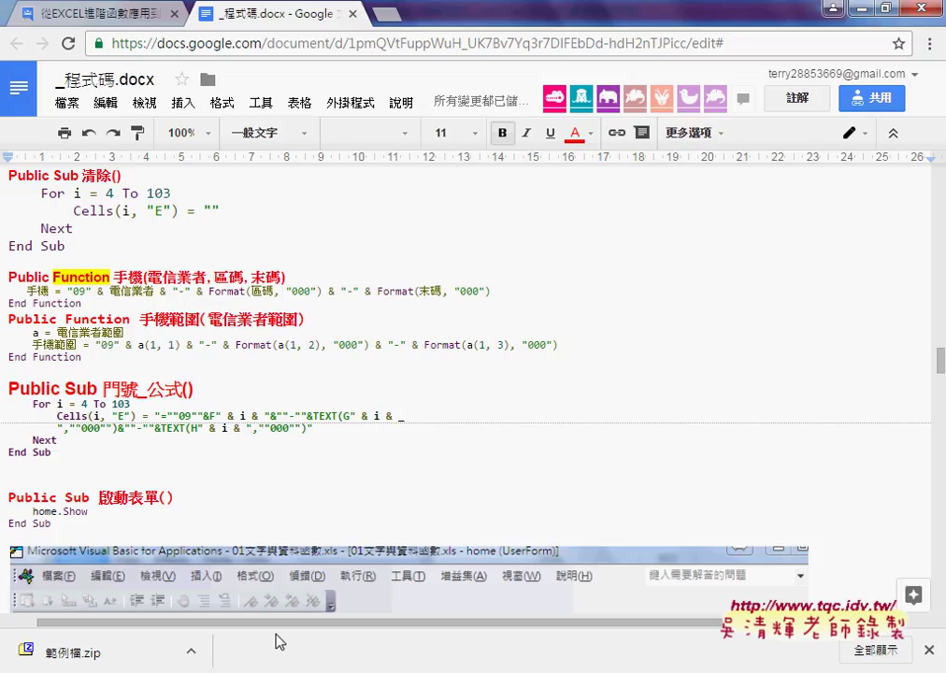
left_click_drag(275, 627, 237, 633)
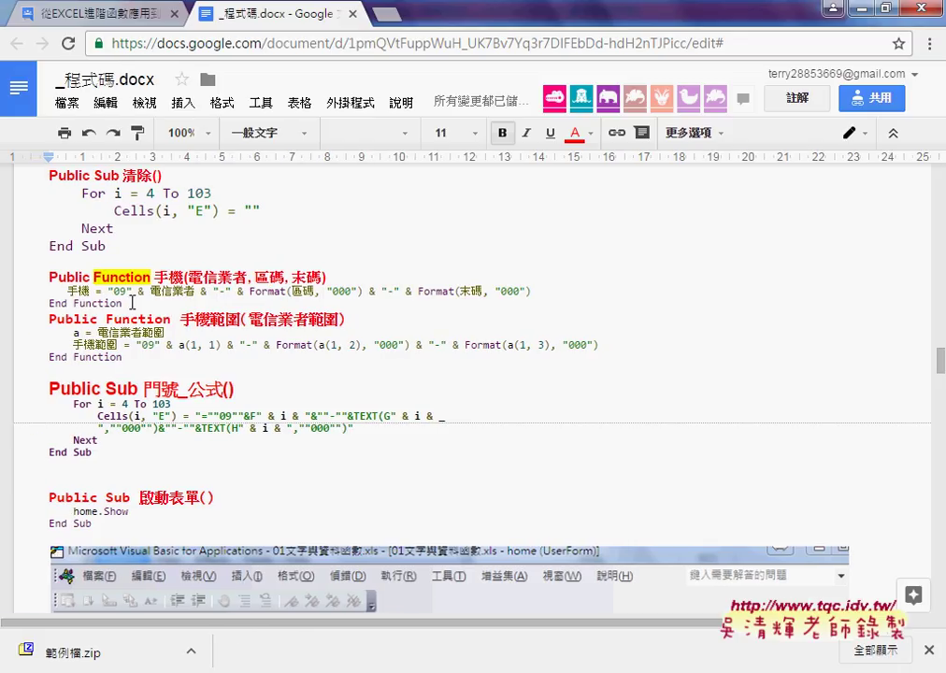
left_click_drag(131, 290, 154, 298)
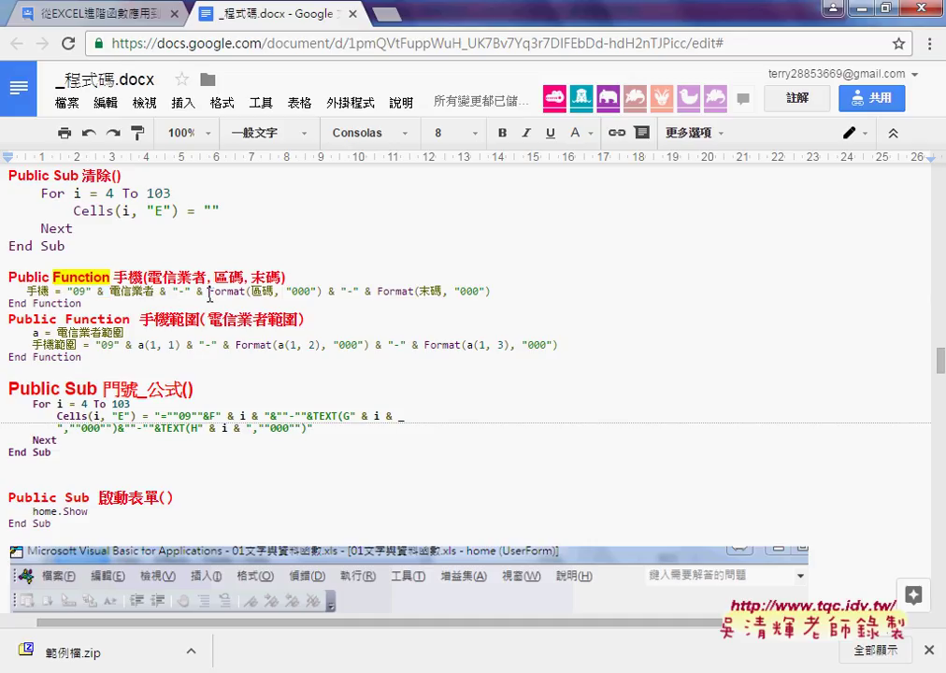
left_click_drag(207, 295, 243, 297)
left_click(255, 292)
left_click(214, 278)
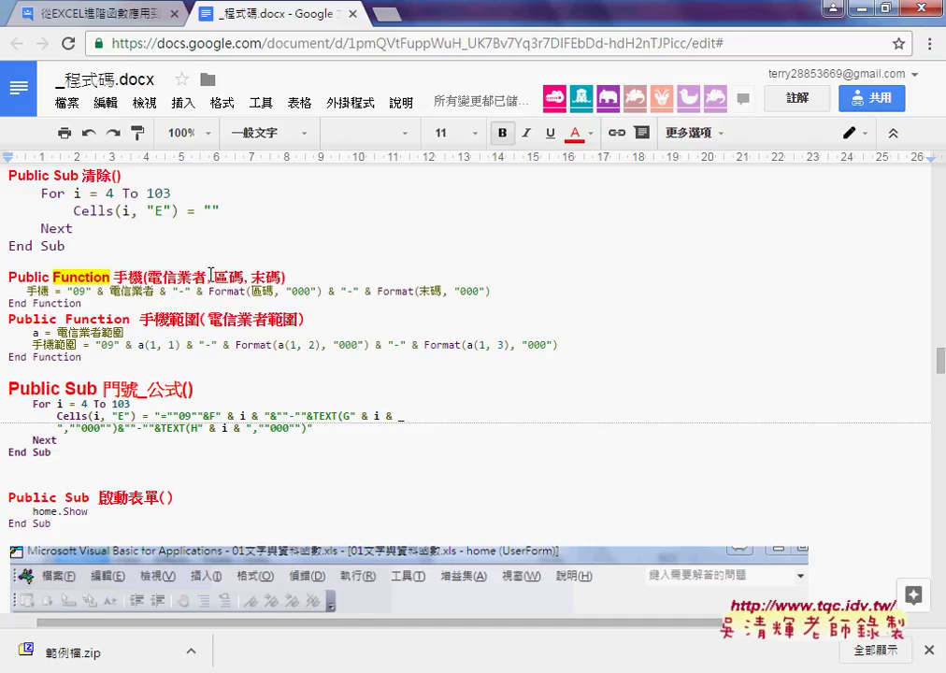
left_click_drag(223, 278, 245, 278)
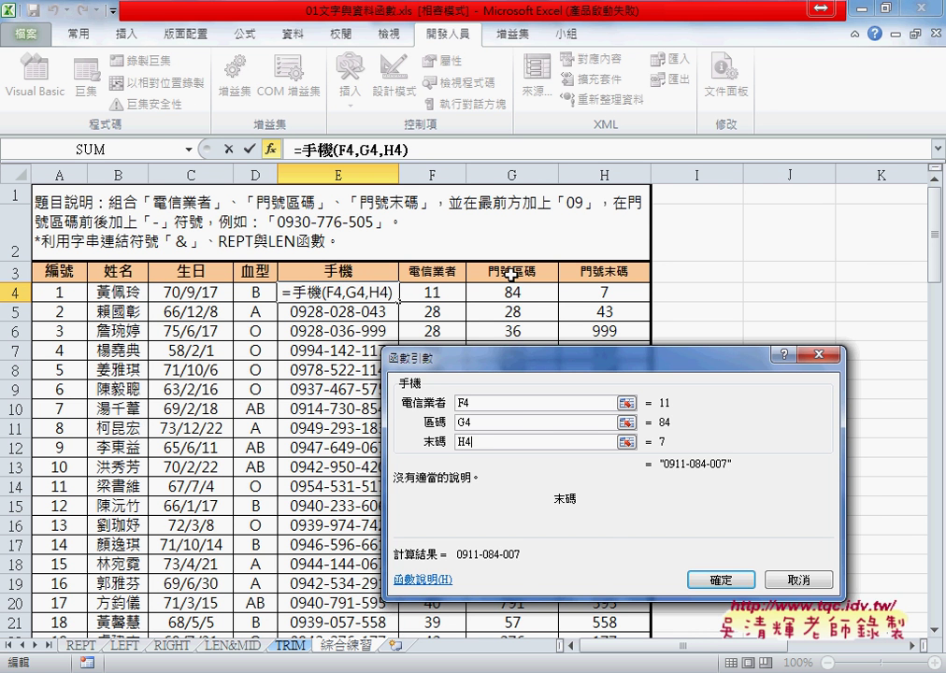
Highlight 區碼 in the Format call and the 手機 expression from "09" onward, then return to Excel
left_click(802, 578)
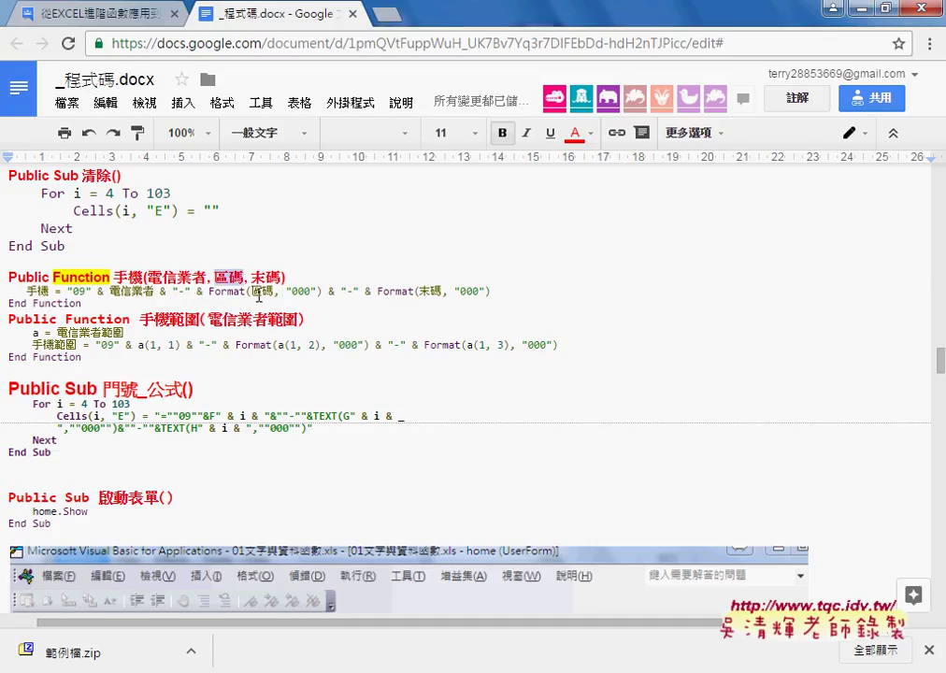
left_click(259, 296)
left_click(215, 277)
left_click_drag(250, 292, 273, 292)
left_click(271, 293)
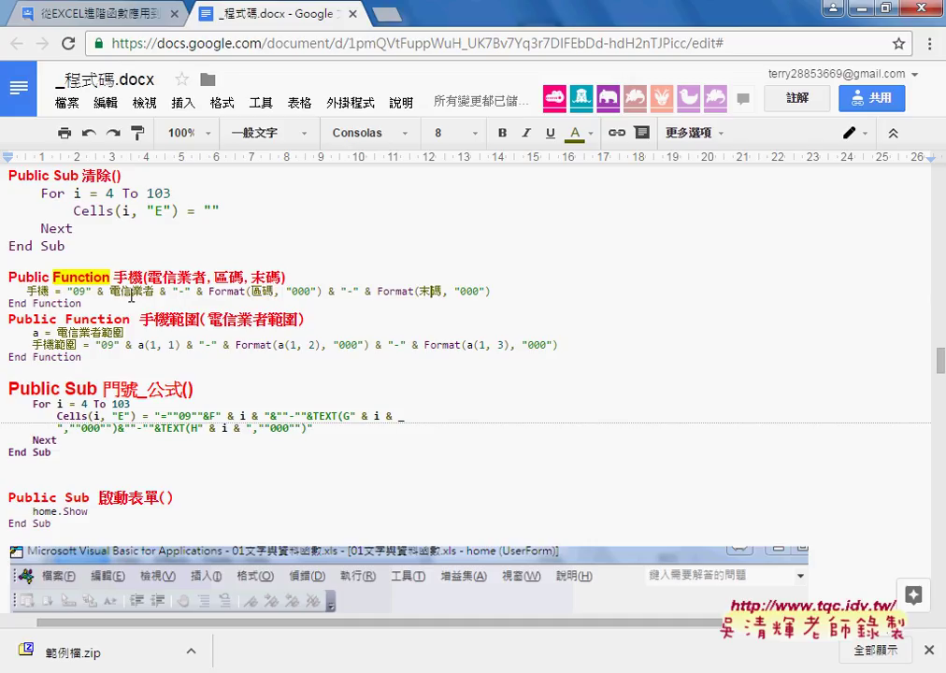
left_click_drag(68, 291, 499, 291)
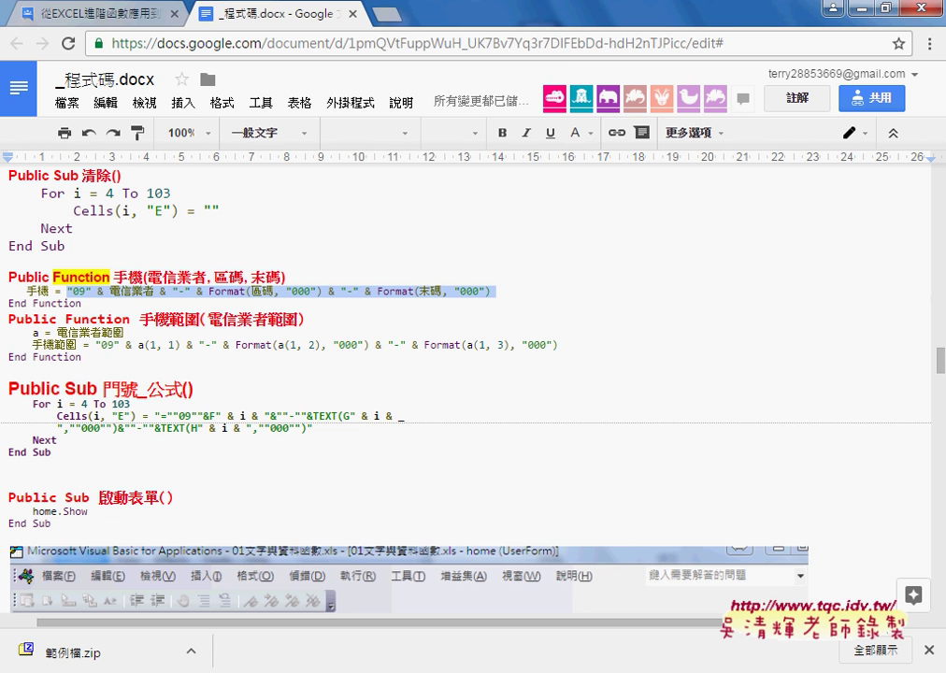
left_click(308, 579)
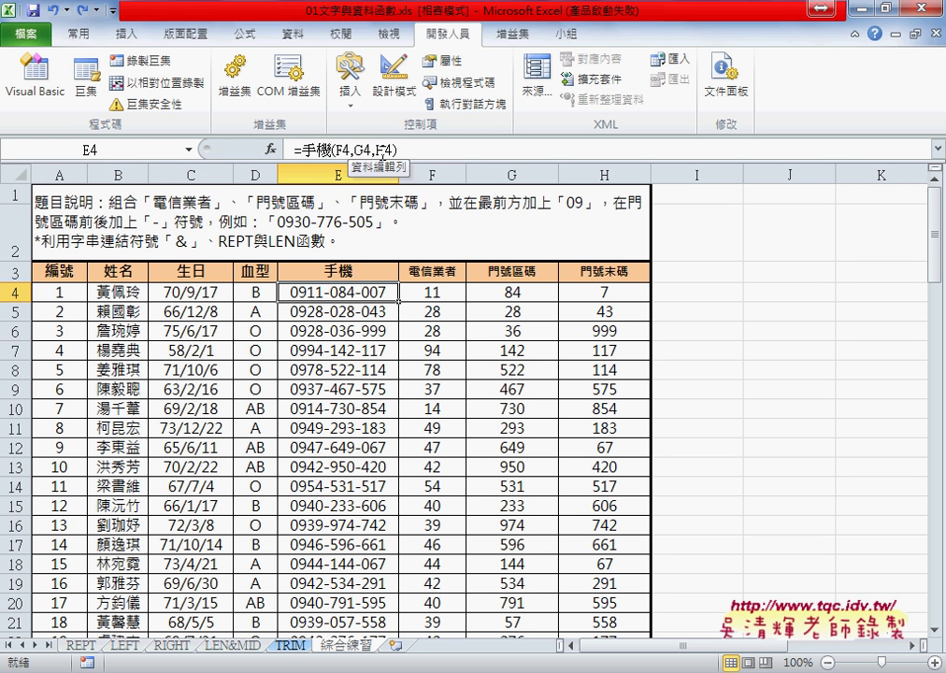
Select F4:H4 and draw a red outline around the range
left_click_drag(429, 293, 606, 298)
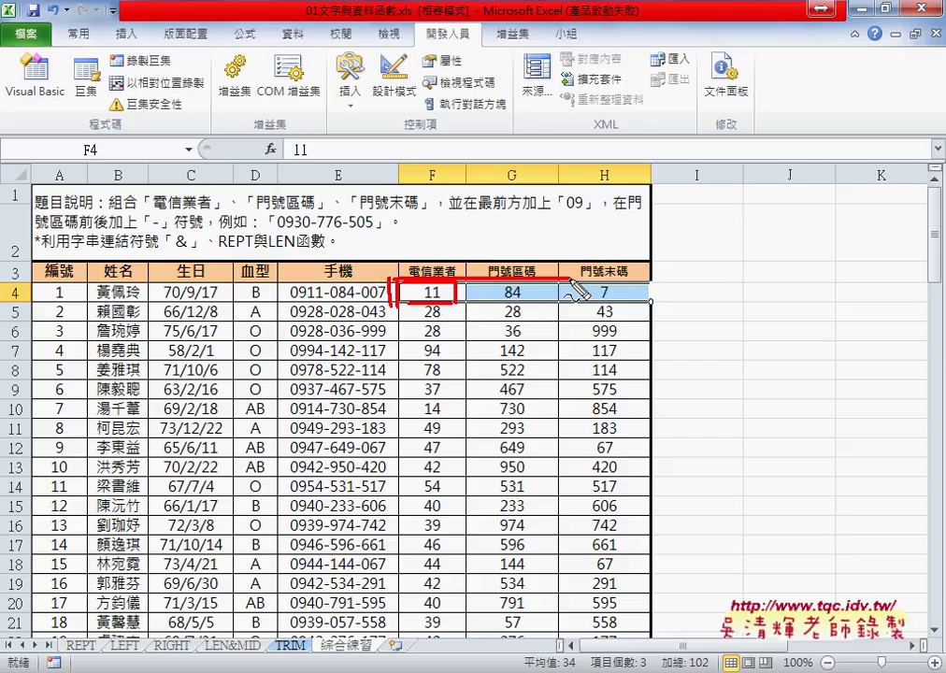
left_click_drag(572, 285, 665, 320)
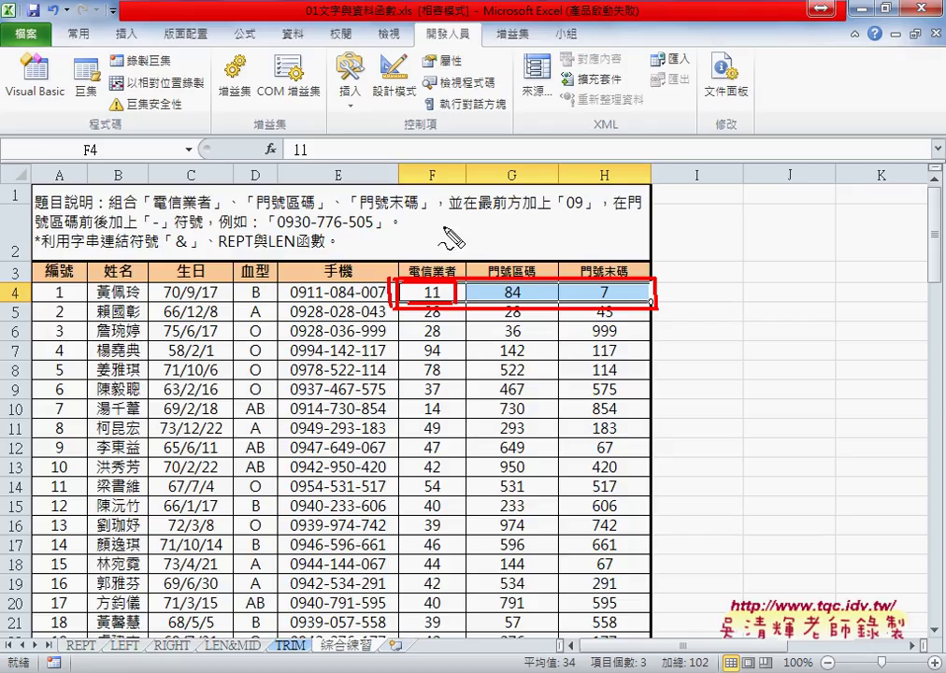
Draw a red bracket above columns F–H, divided into three numbered slots
left_click_drag(447, 174, 469, 170)
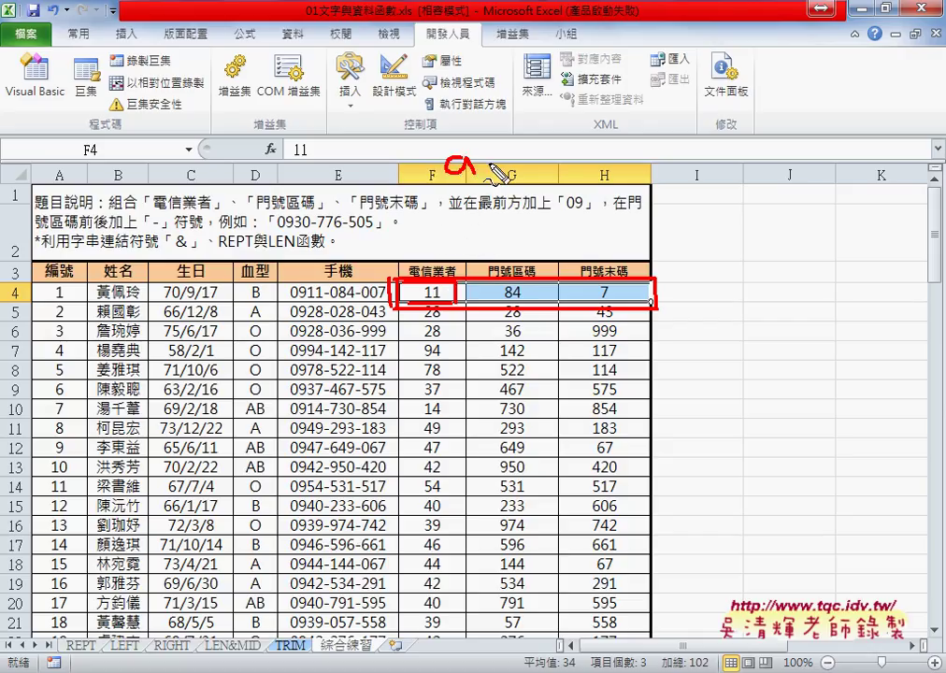
mouse_move(513, 280)
left_mouse_down()
mouse_move(487, 172)
mouse_move(473, 175)
left_mouse_up()
mouse_move(543, 172)
left_mouse_down()
mouse_move(543, 145)
mouse_move(674, 169)
left_mouse_up()
left_click_drag(586, 146, 585, 171)
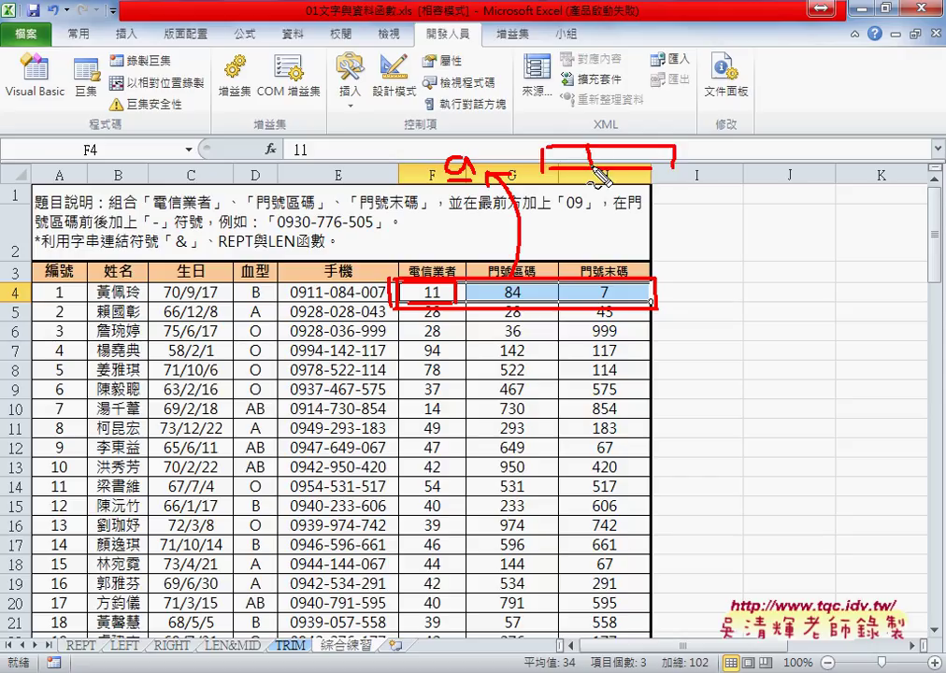
left_click_drag(635, 143, 636, 167)
left_click_drag(545, 170, 652, 169)
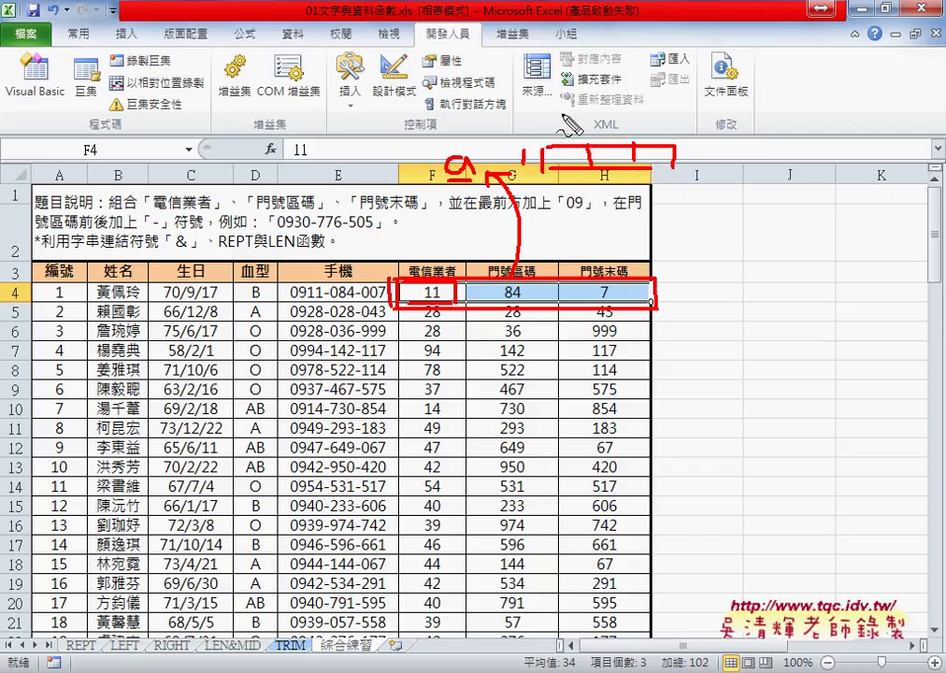
mouse_move(561, 114)
left_mouse_down()
mouse_move(562, 131)
mouse_move(644, 132)
left_mouse_up()
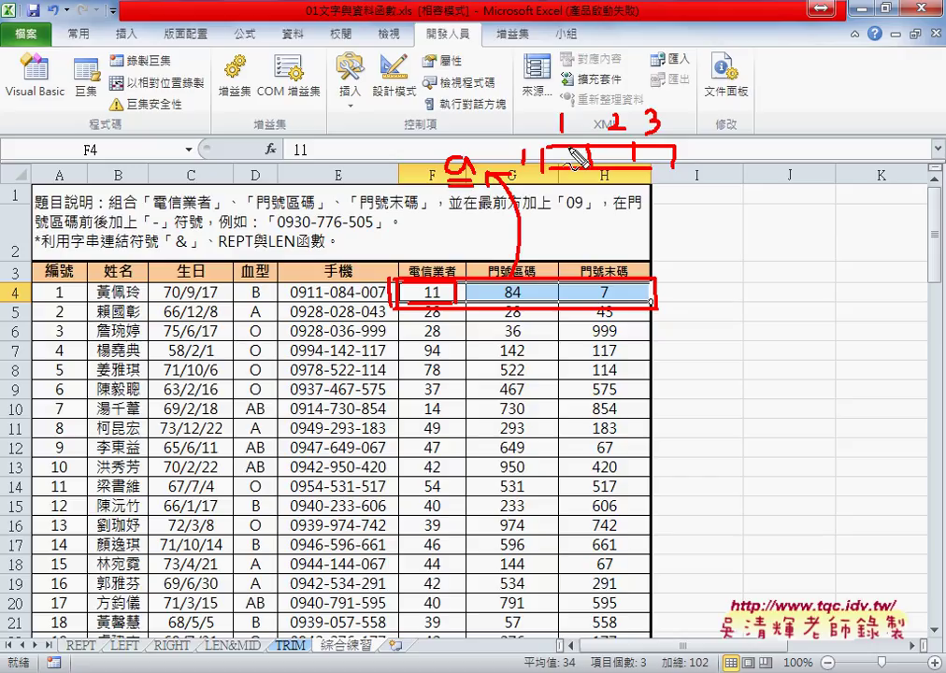
Label the slots a(1,1), a(1,2), a(1,3), then erase all the red ink with Esc
left_click_drag(564, 194, 587, 217)
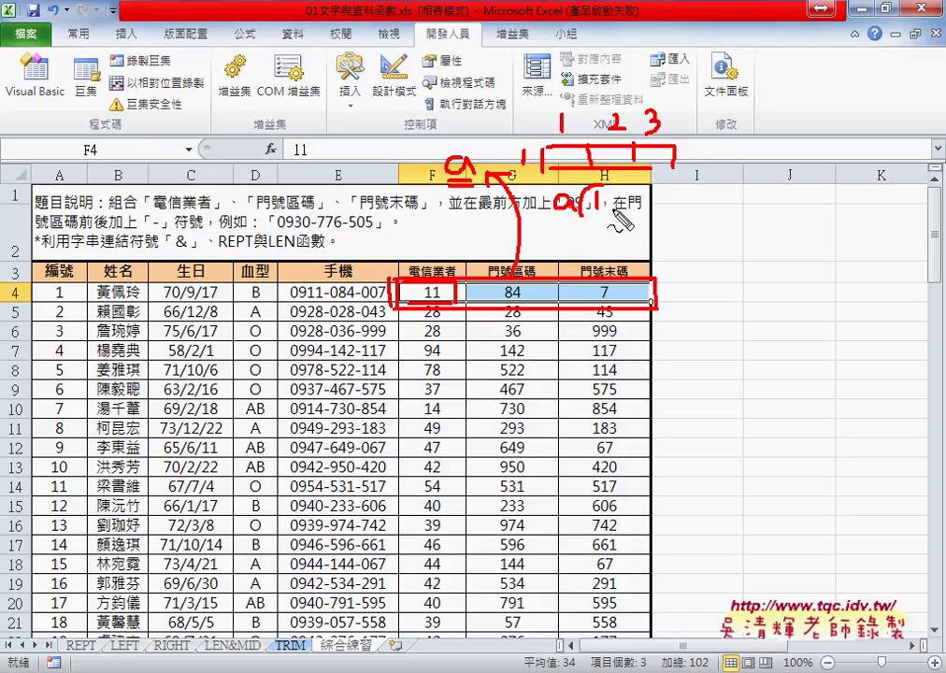
left_click_drag(625, 201, 647, 216)
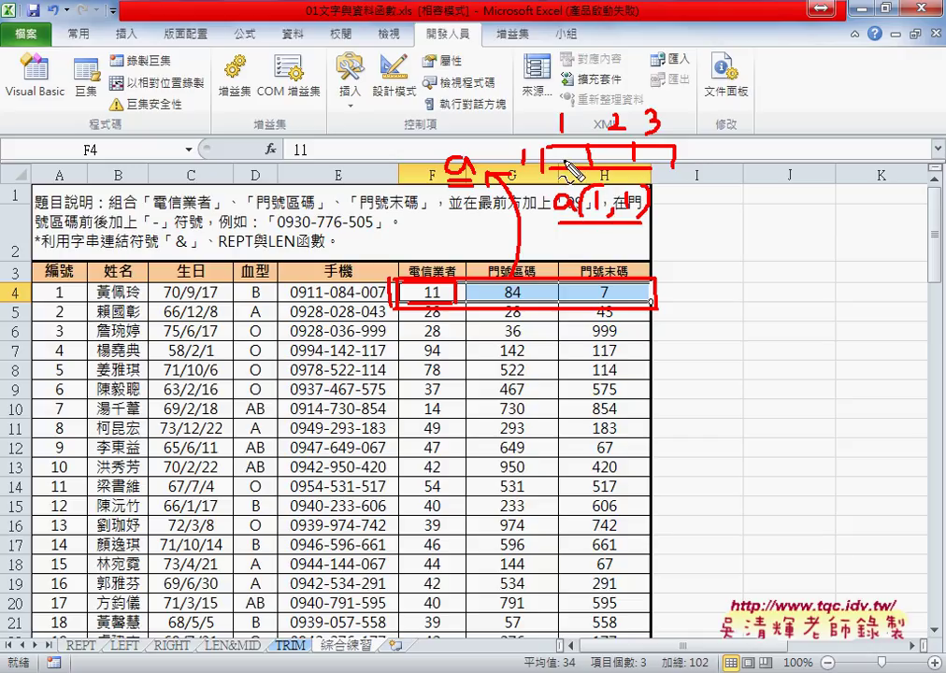
mouse_move(564, 150)
left_mouse_down()
mouse_move(561, 168)
mouse_move(573, 152)
mouse_move(587, 168)
left_mouse_up()
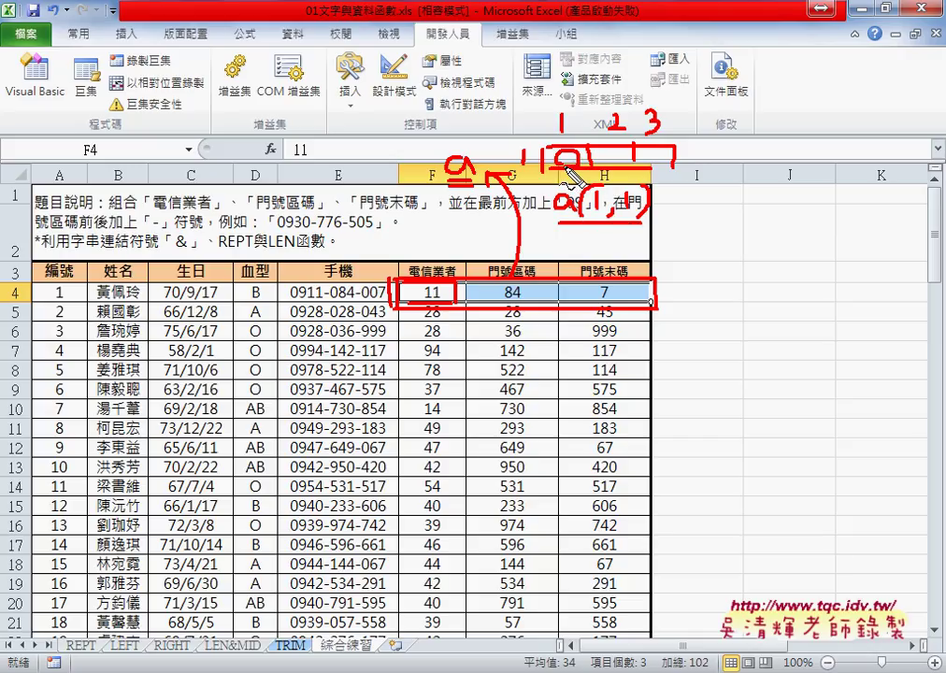
mouse_move(646, 213)
left_mouse_down()
mouse_move(654, 222)
mouse_move(708, 214)
left_mouse_up()
mouse_move(728, 194)
left_mouse_down()
mouse_move(725, 215)
mouse_move(785, 220)
left_mouse_up()
left_click_drag(619, 146, 613, 149)
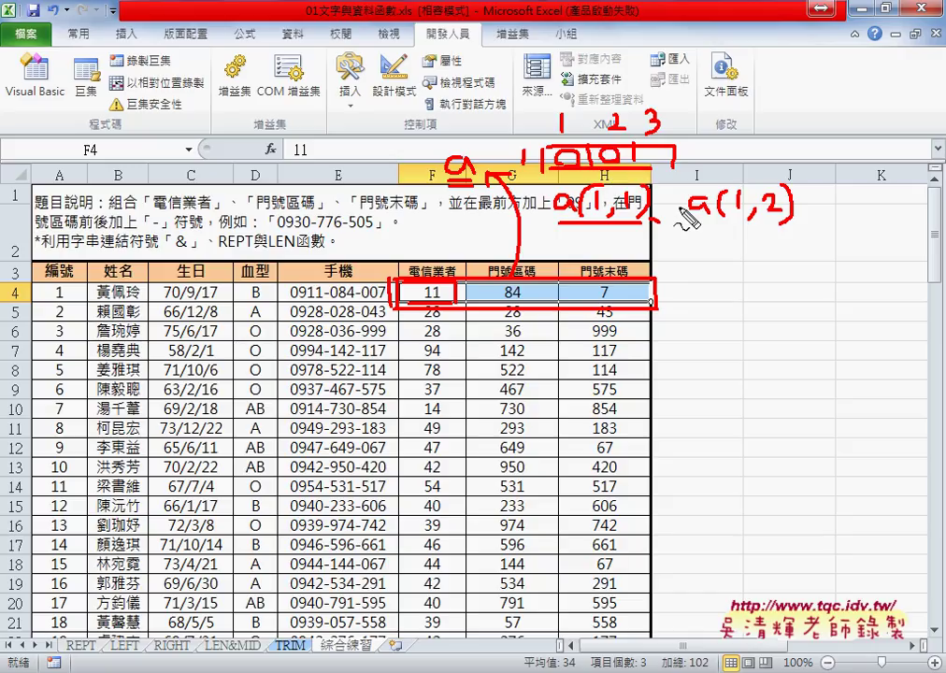
left_click_drag(802, 220, 803, 224)
mouse_move(841, 204)
left_mouse_down()
mouse_move(854, 225)
mouse_move(911, 228)
left_mouse_up()
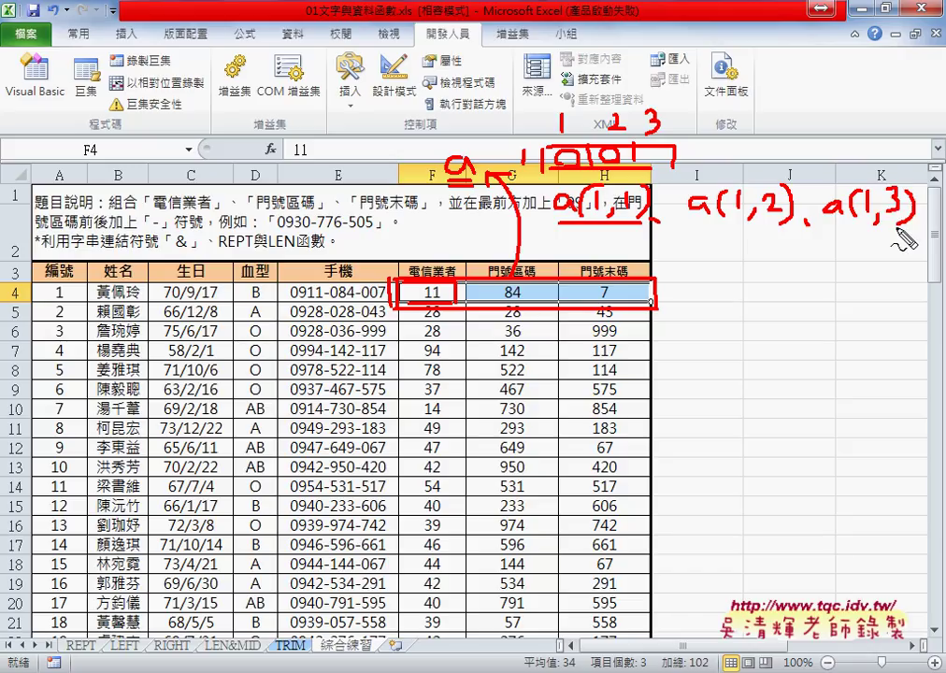
key("Escape")
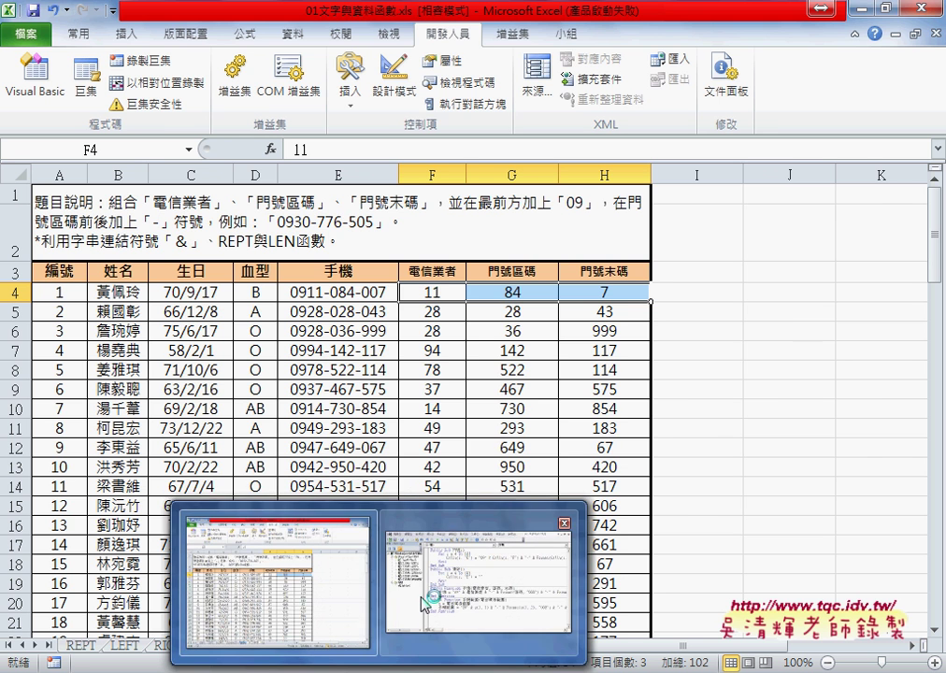
In the VBA editor, delete the old 手機範圍 function and paste a fresh copy of 手機 below
left_click(439, 589)
left_click_drag(445, 122, 102, 84)
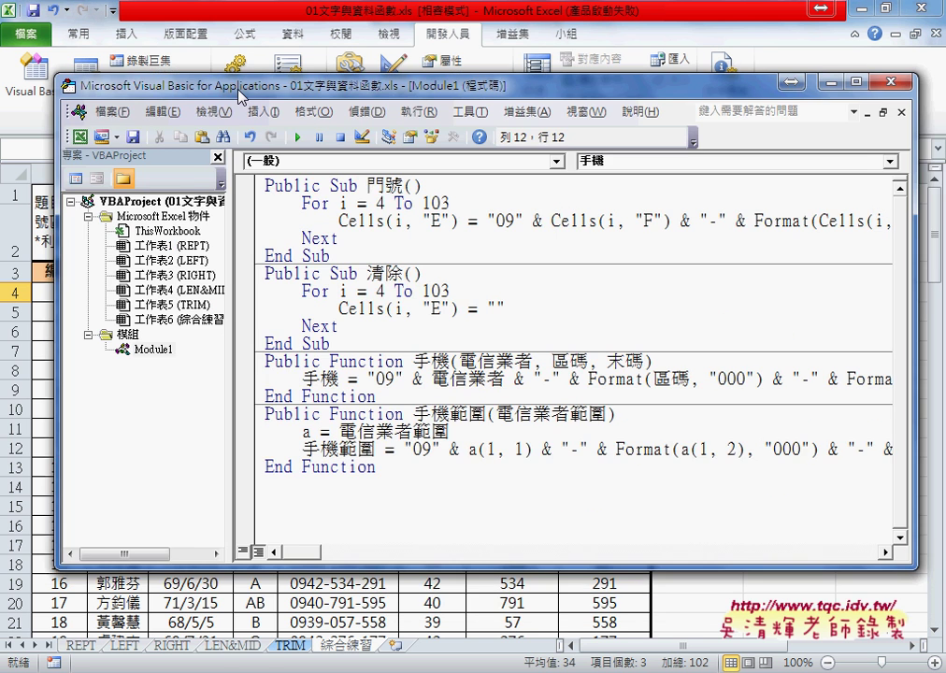
left_click_drag(386, 466, 252, 411)
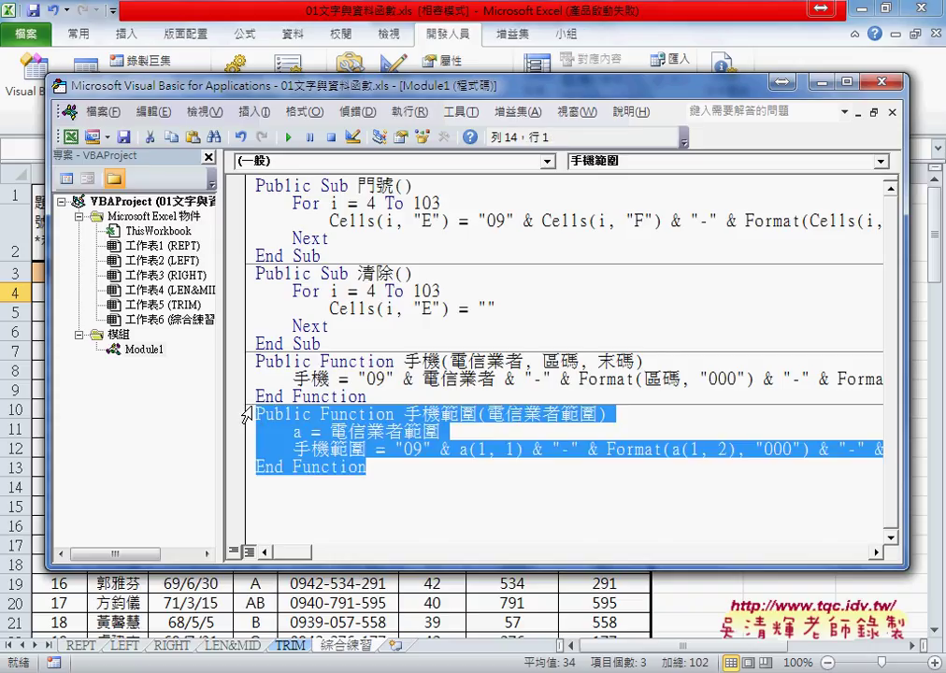
key("Delete")
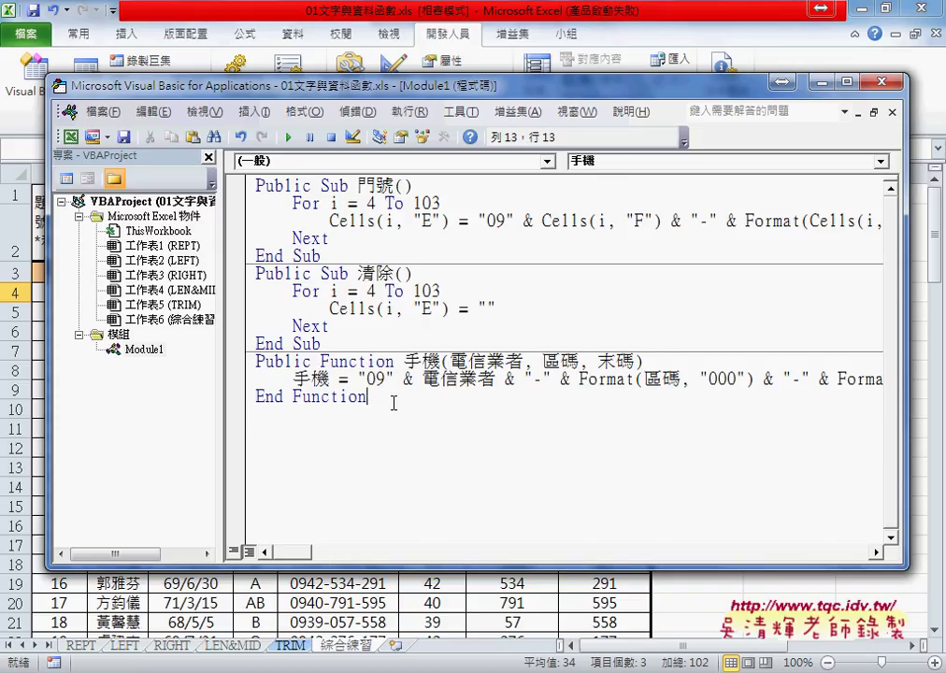
left_click_drag(392, 403, 253, 353)
key("ctrl+c")
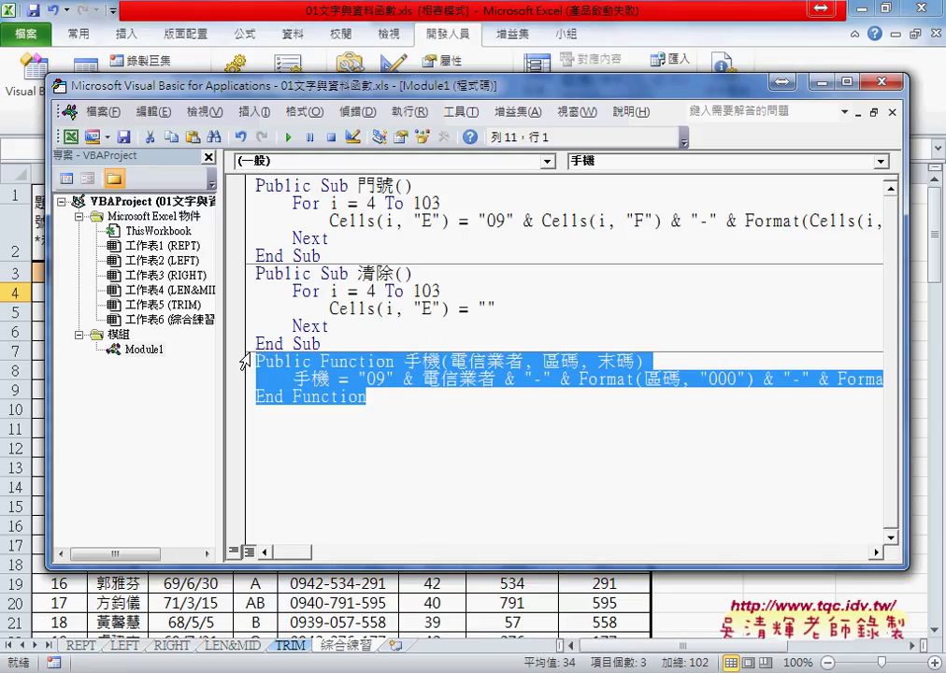
left_click(281, 432)
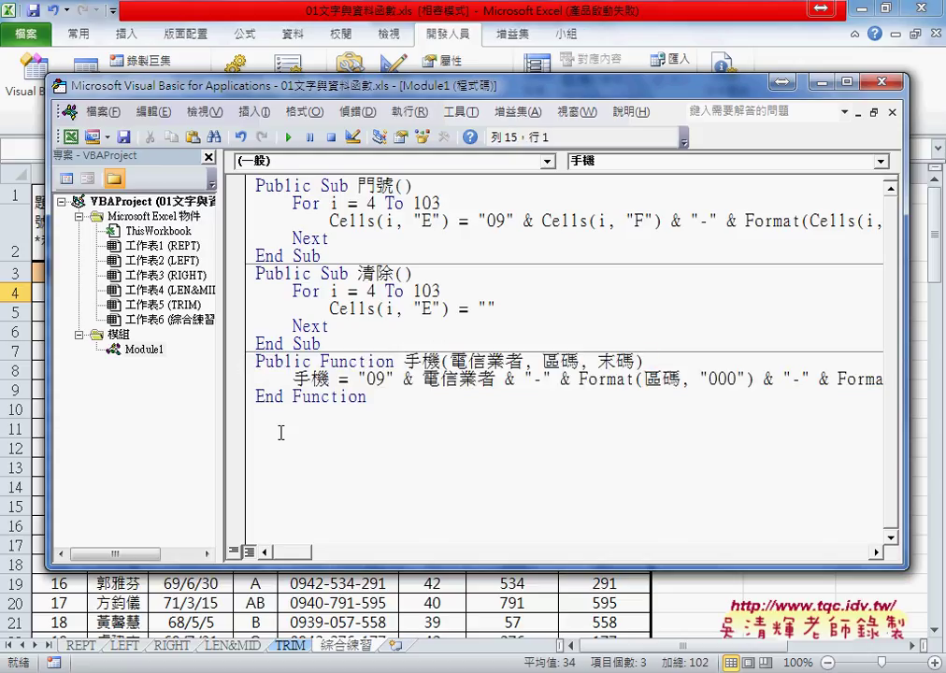
key("ctrl+v")
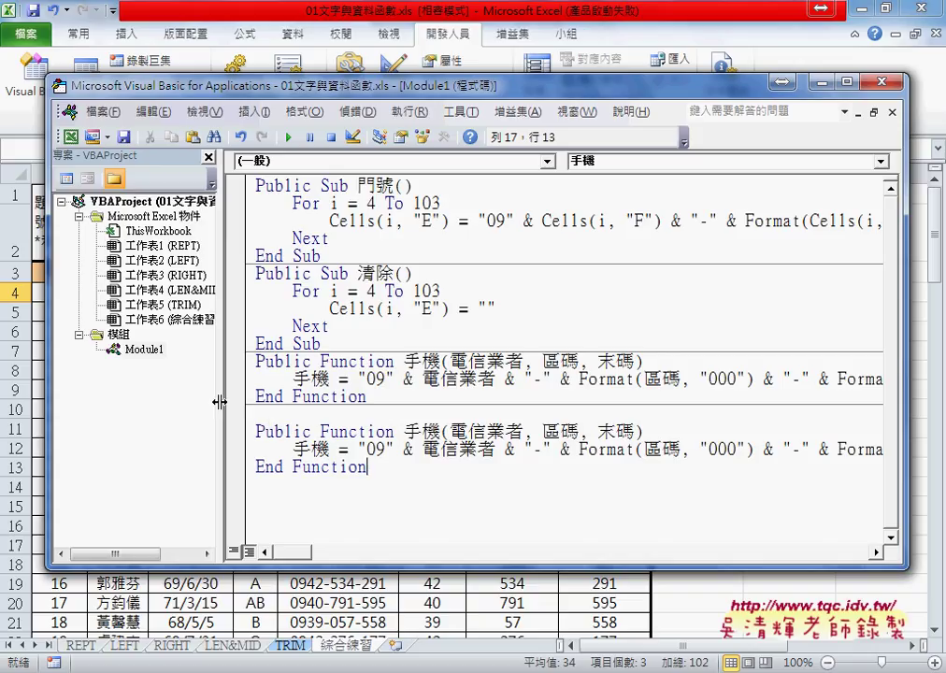
Rename the copy to 手機範圍 and replace ', 區碼, 末碼' so the parameter becomes 電信業者範圍
left_click_drag(220, 401, 173, 401)
left_click(370, 431)
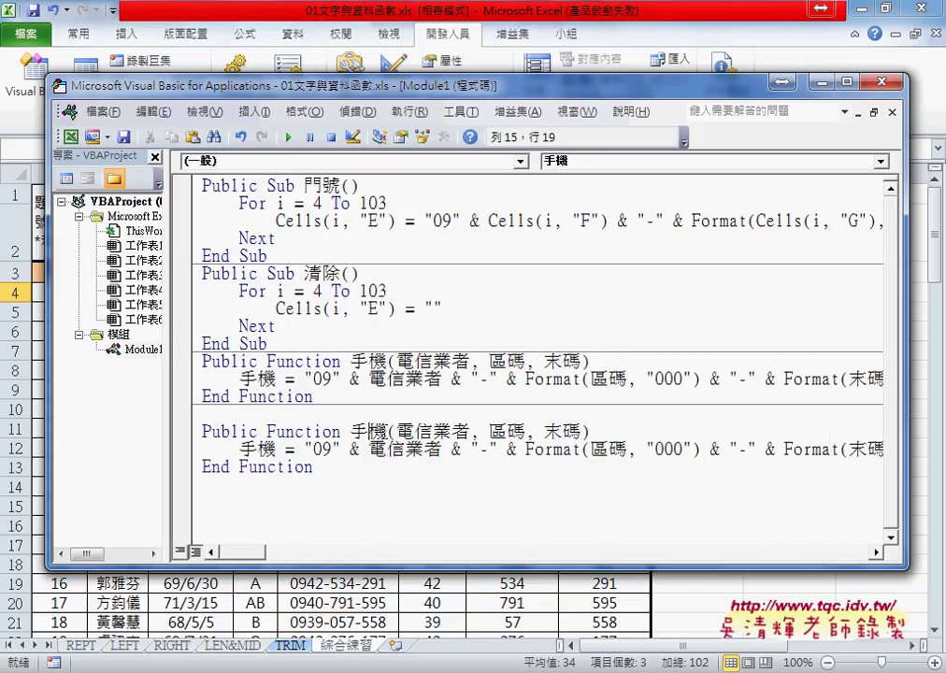
key("Right")
type("z0")
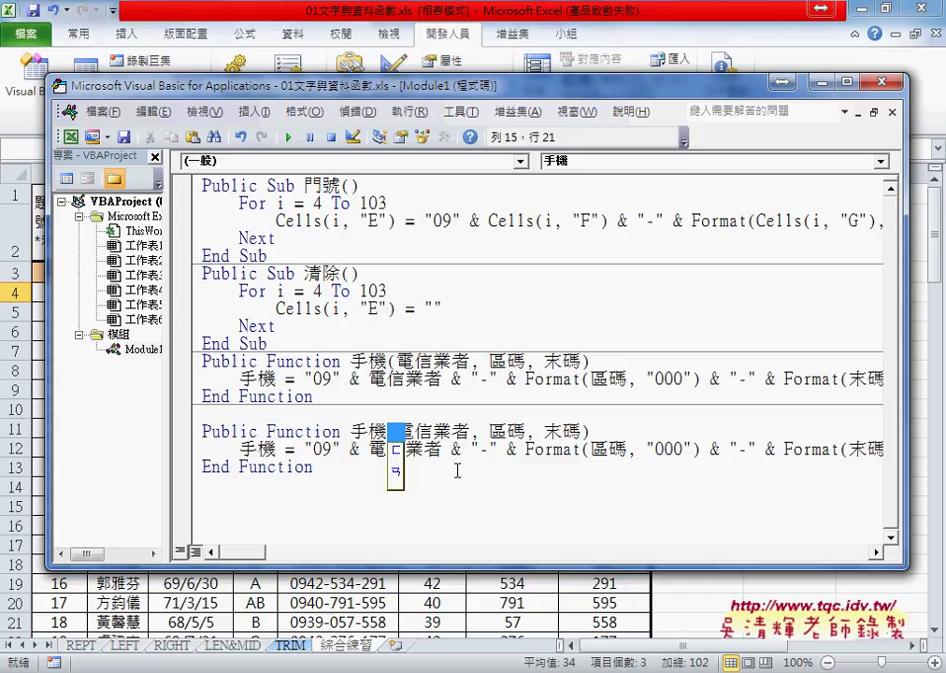
type("4jo6")
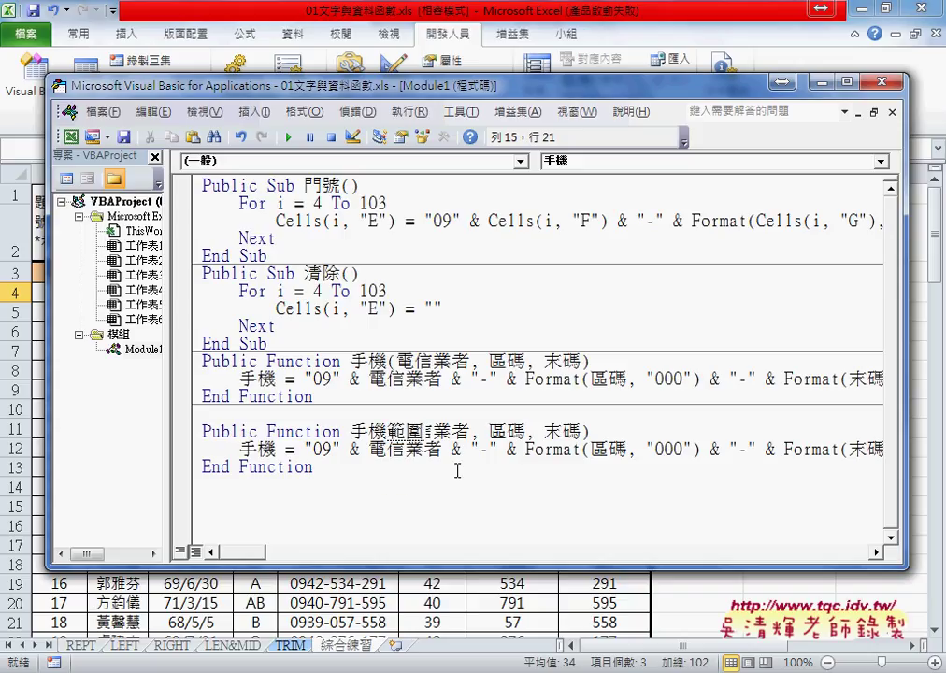
key("Return")
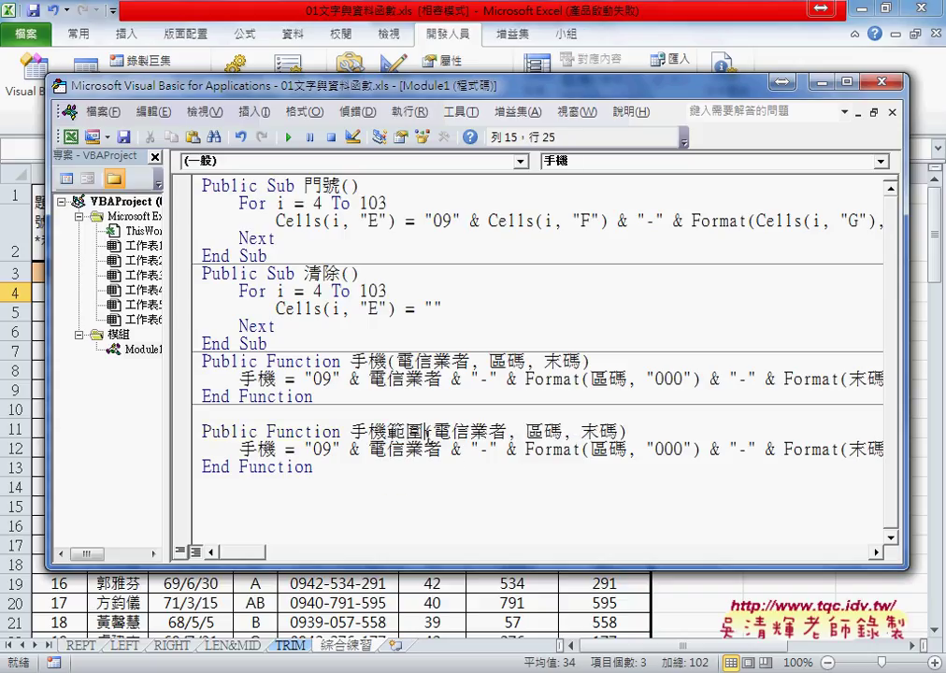
left_click_drag(422, 431, 388, 432)
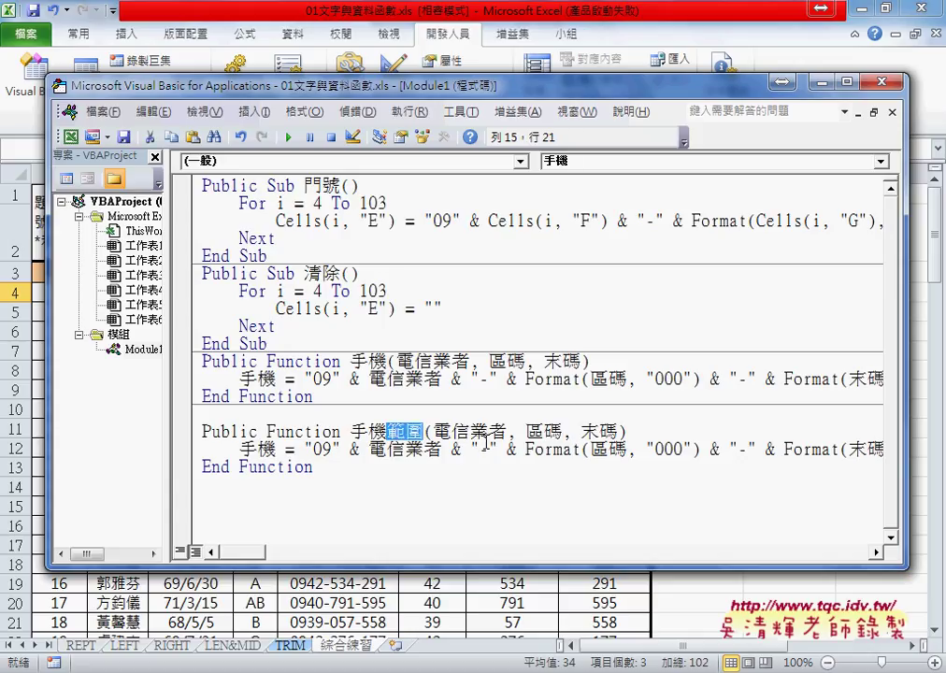
left_click_drag(506, 432, 621, 432)
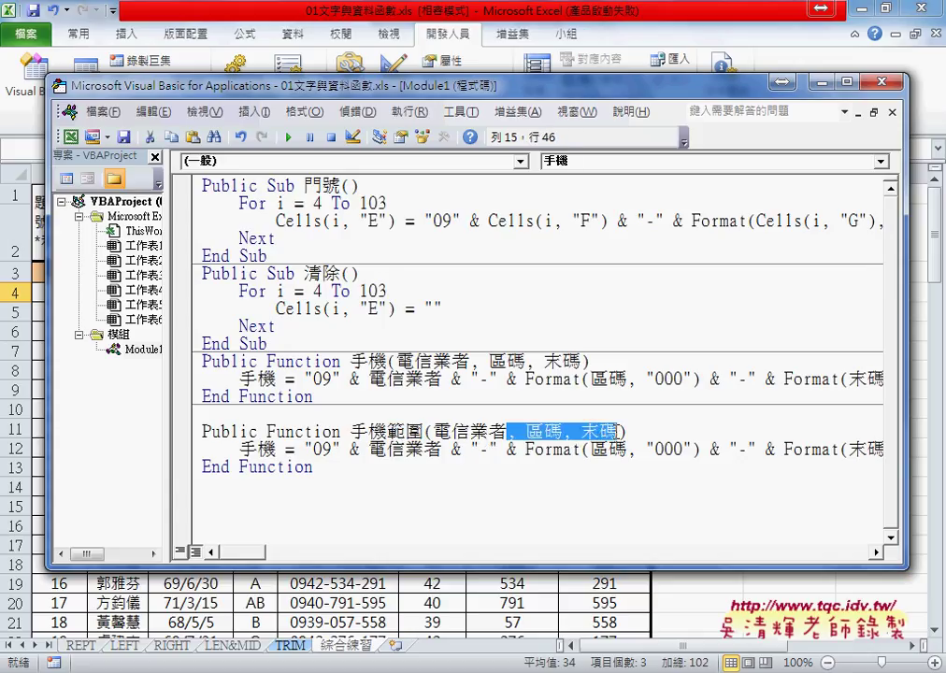
type("範圍")
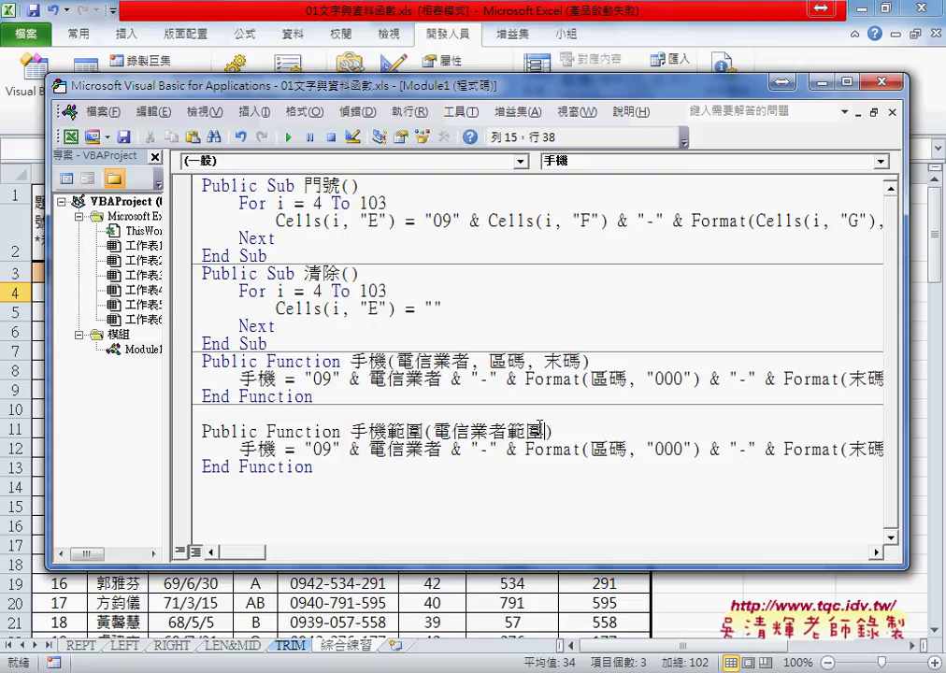
left_click_drag(545, 432, 433, 432)
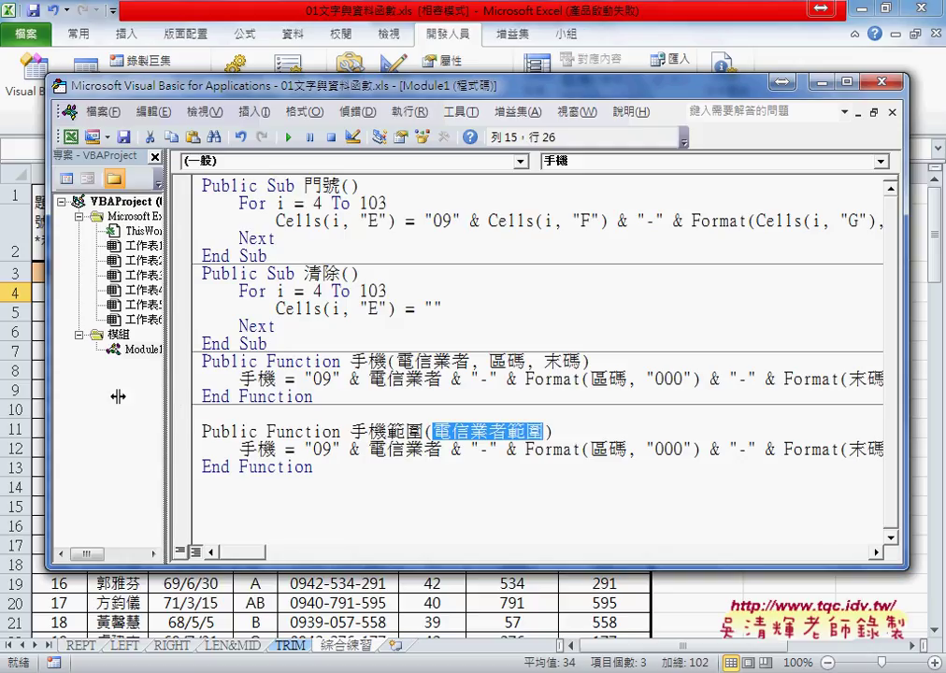
left_click_drag(118, 397, 99, 396)
Add an indented line "a=" below the 手機範圍 header and dismiss the compile error
left_click(557, 433)
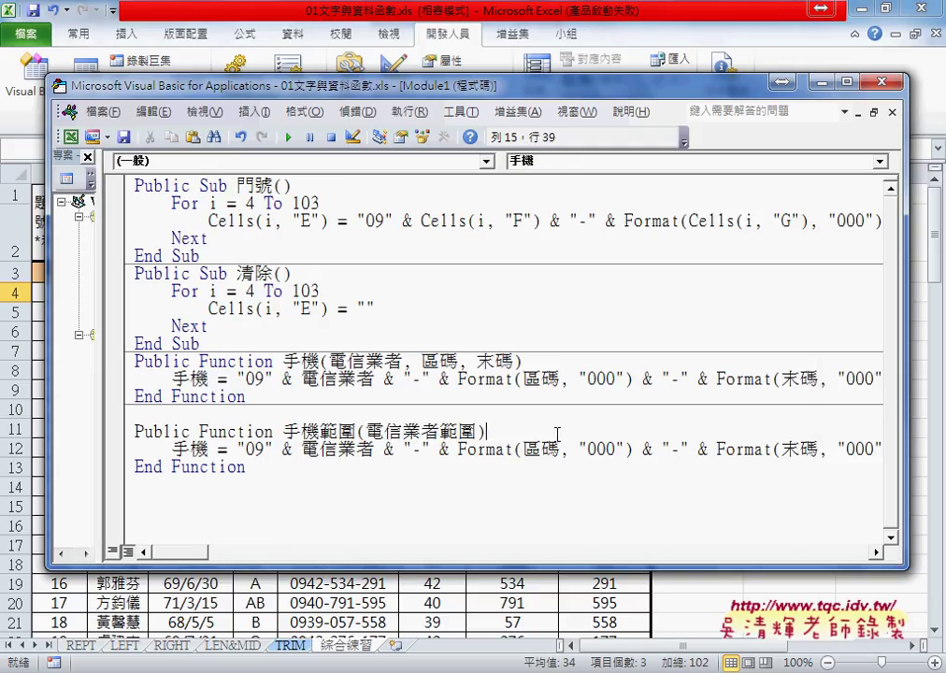
key("Return")
key("Tab")
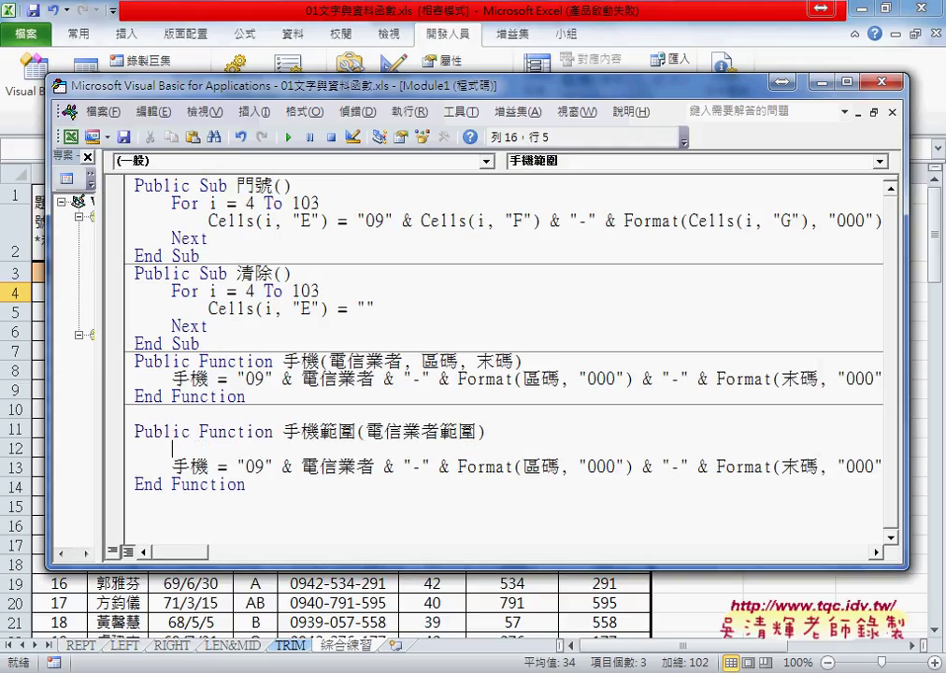
type("8")
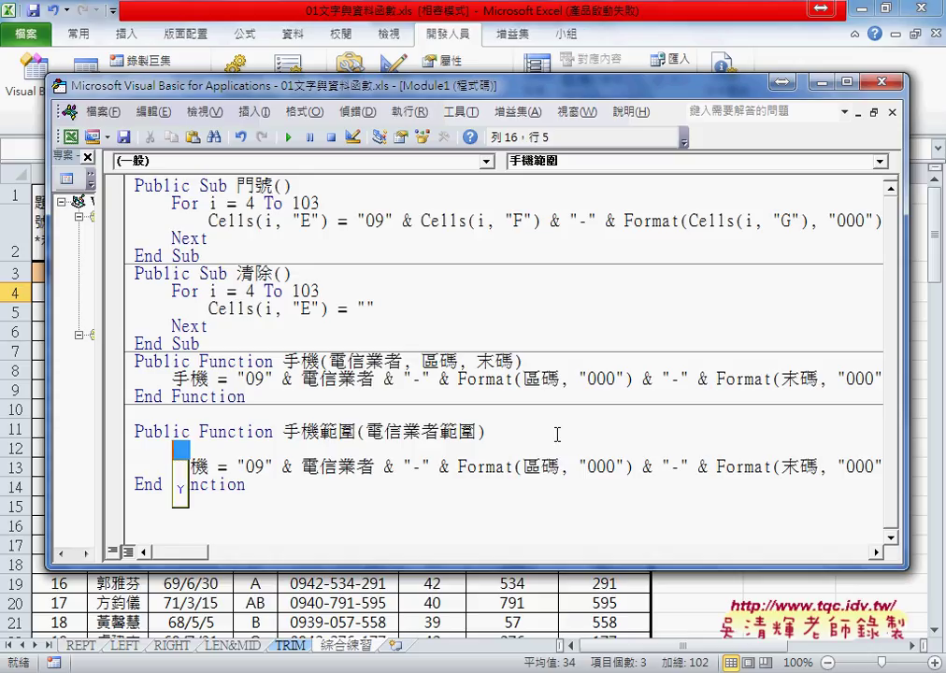
key("shift")
type("a=")
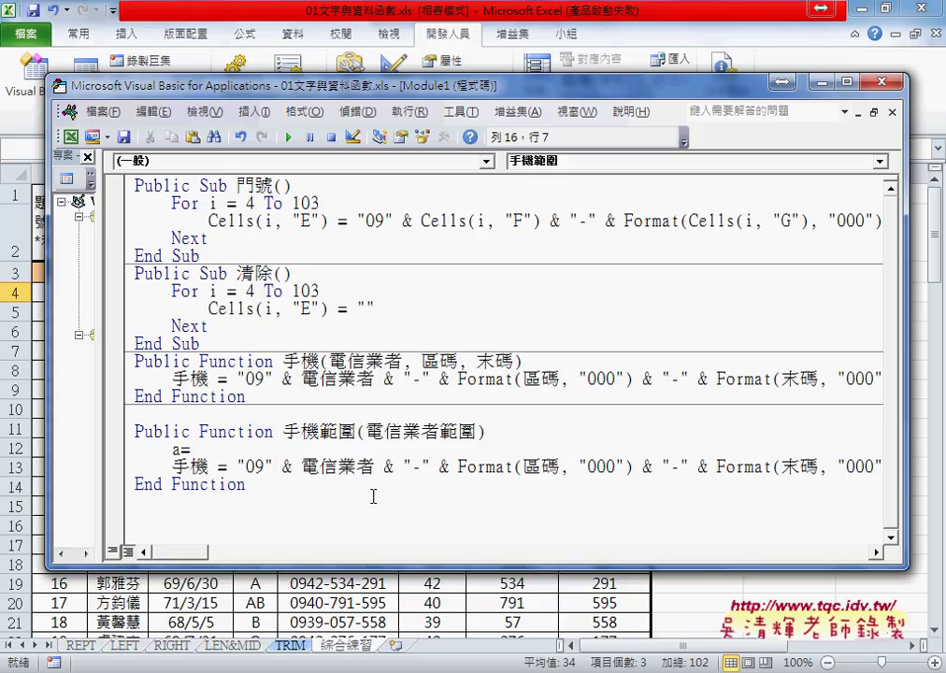
left_click(373, 497)
left_click(458, 418)
Copy 電信業者範圍 from the header to after a= so line 12 reads a = 電信業者範圍
left_click_drag(365, 431, 475, 431)
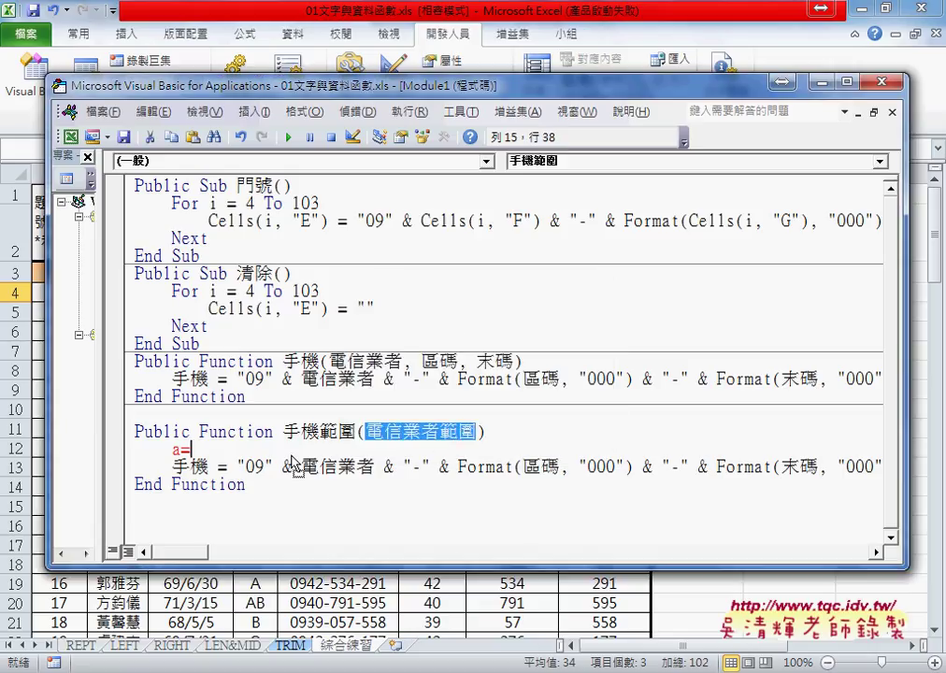
left_click_drag(292, 462, 192, 450)
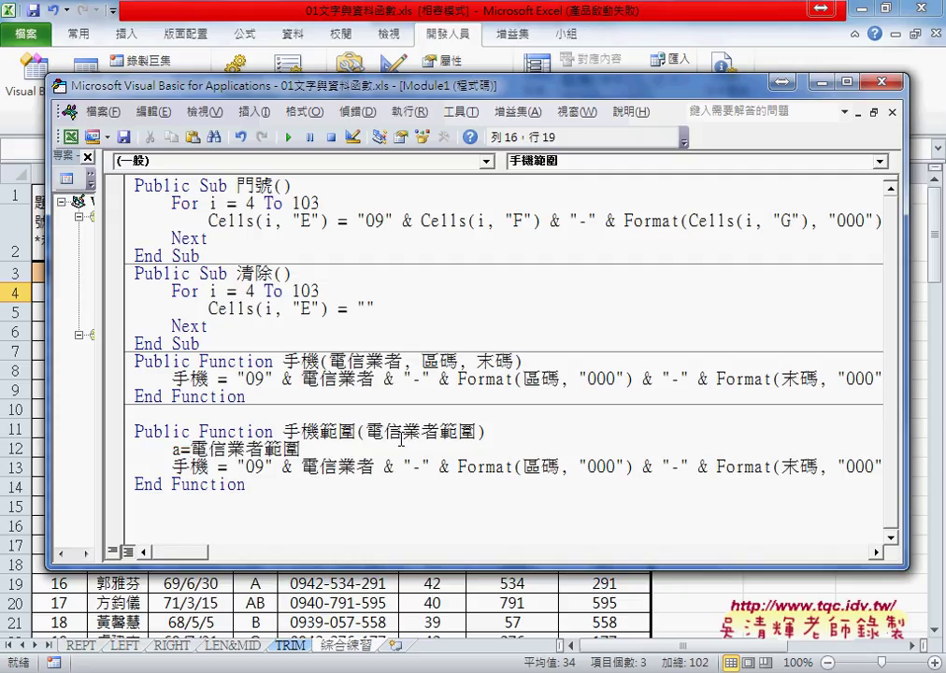
key("Up")
key("Down")
left_click_drag(316, 449, 205, 450)
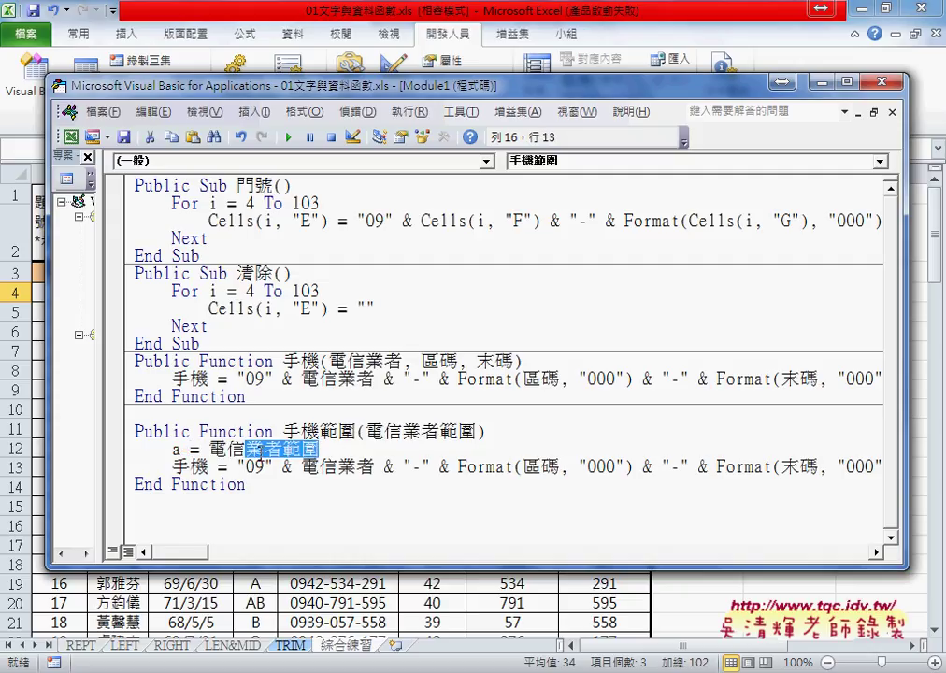
left_click(177, 449)
double_click(175, 450)
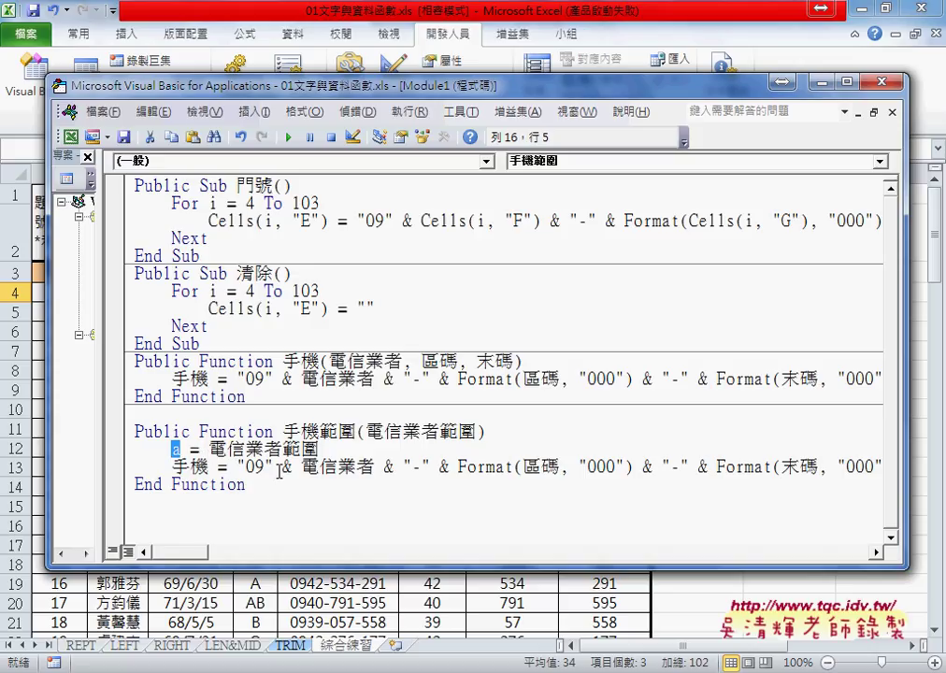
On line 13, replace 電信業者, 區碼 and 末碼 with a(1,1), a(1,2) and a(1,3)
left_click_drag(301, 466, 373, 467)
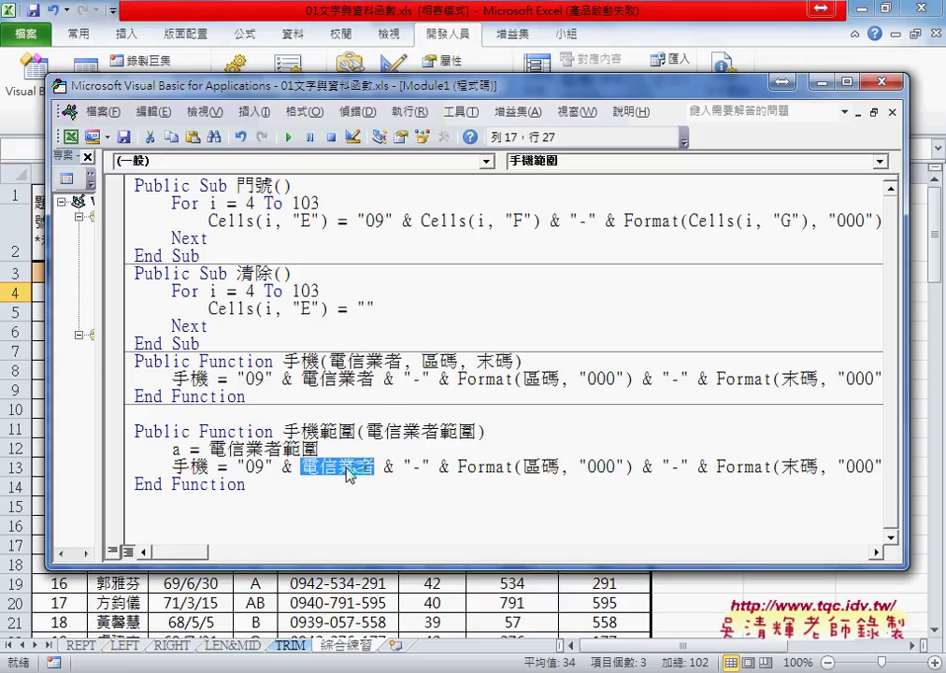
type("a(")
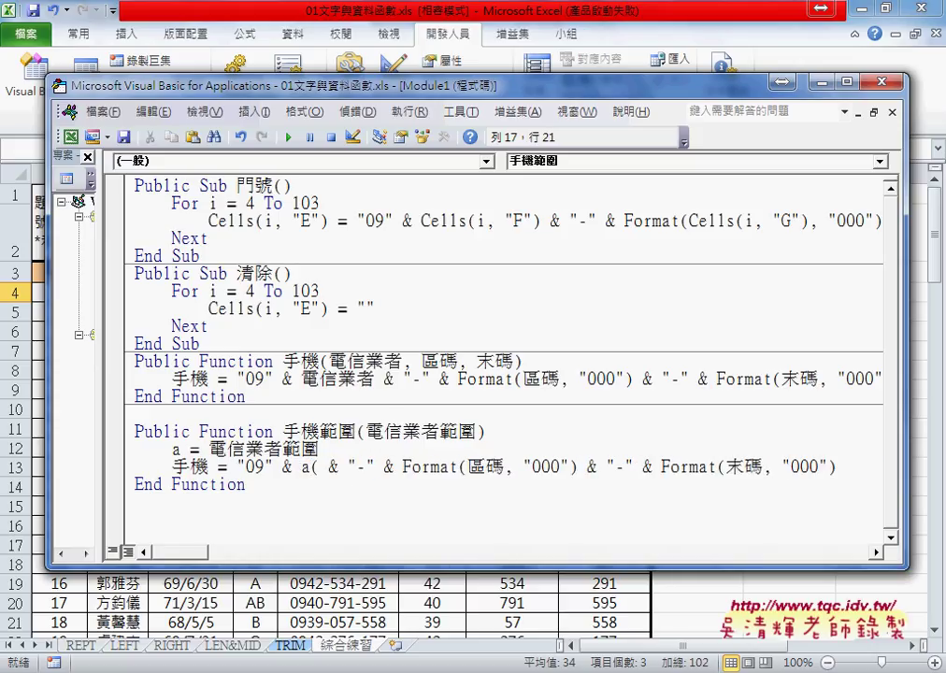
type("1,1")
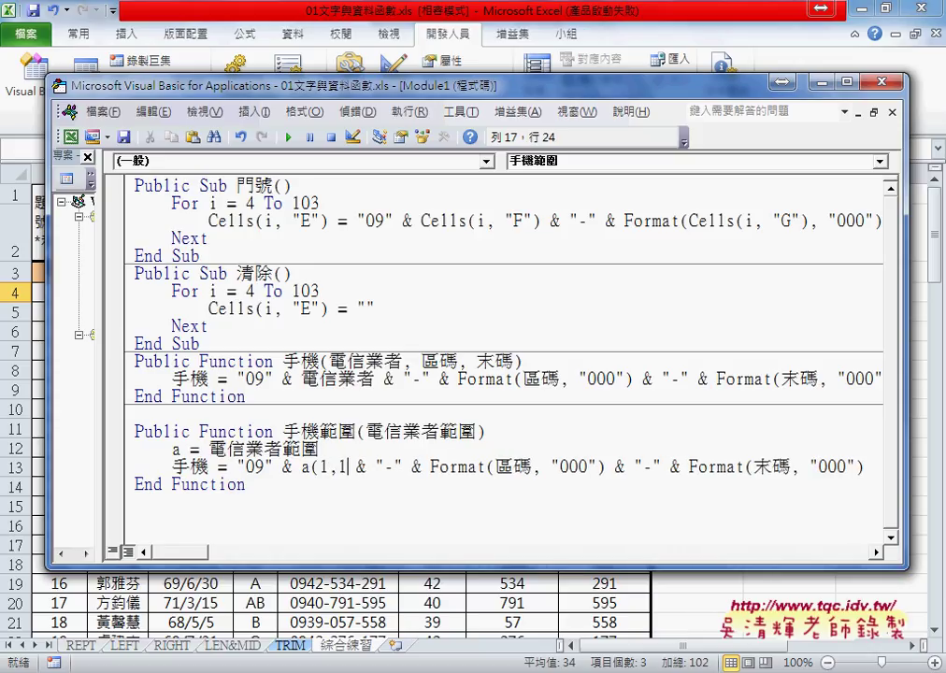
type(")")
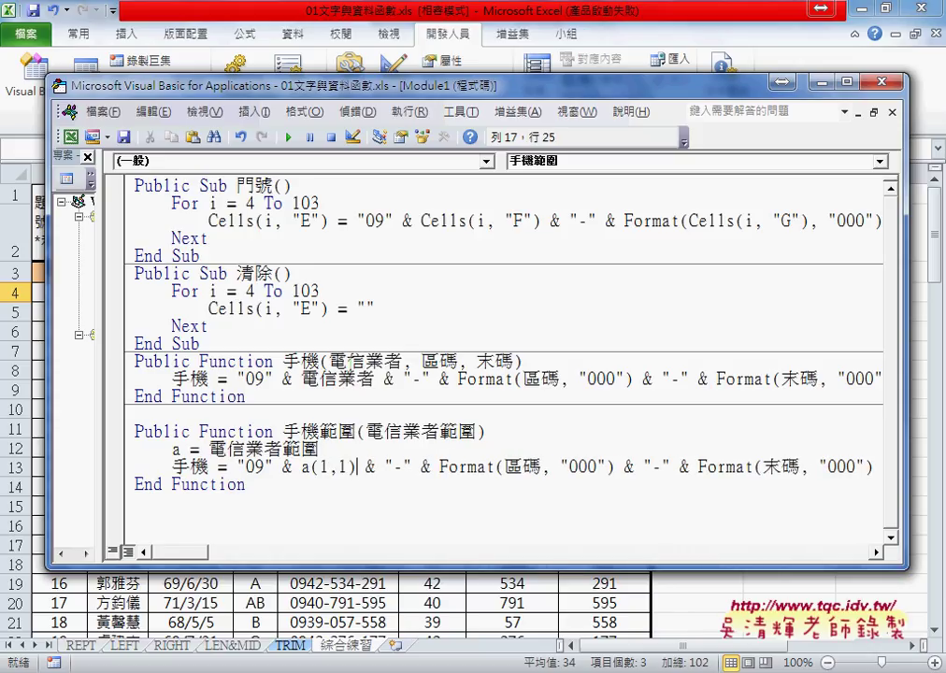
left_click_drag(502, 468, 539, 468)
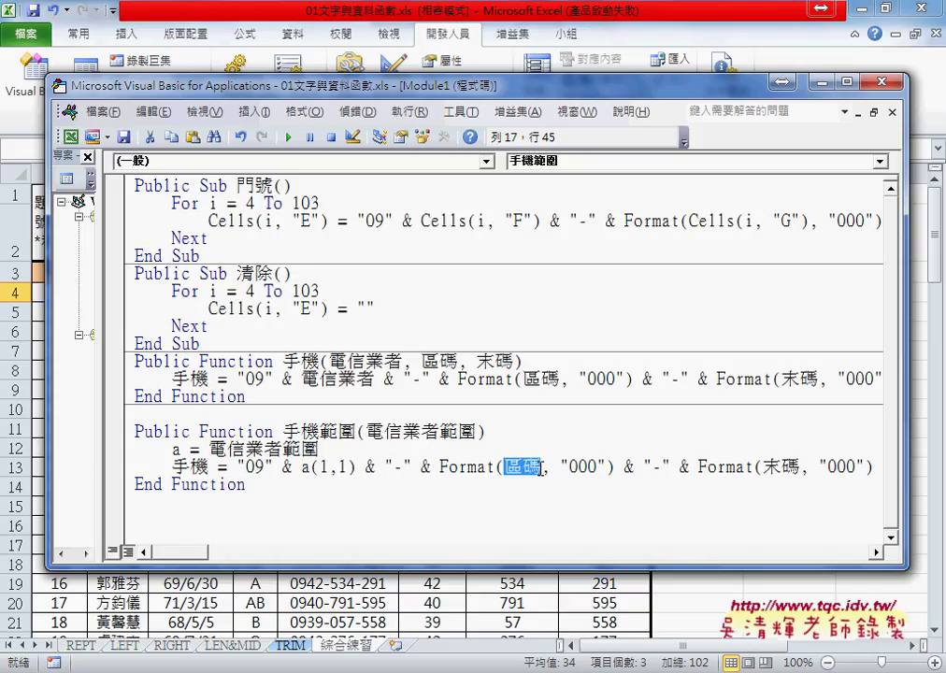
type("a(")
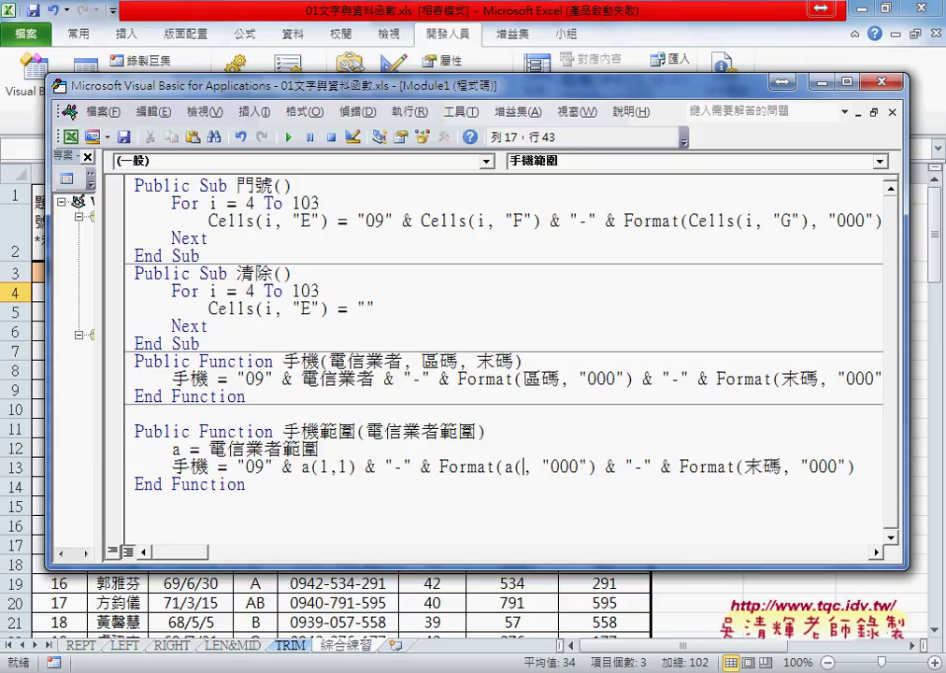
type("1,2")
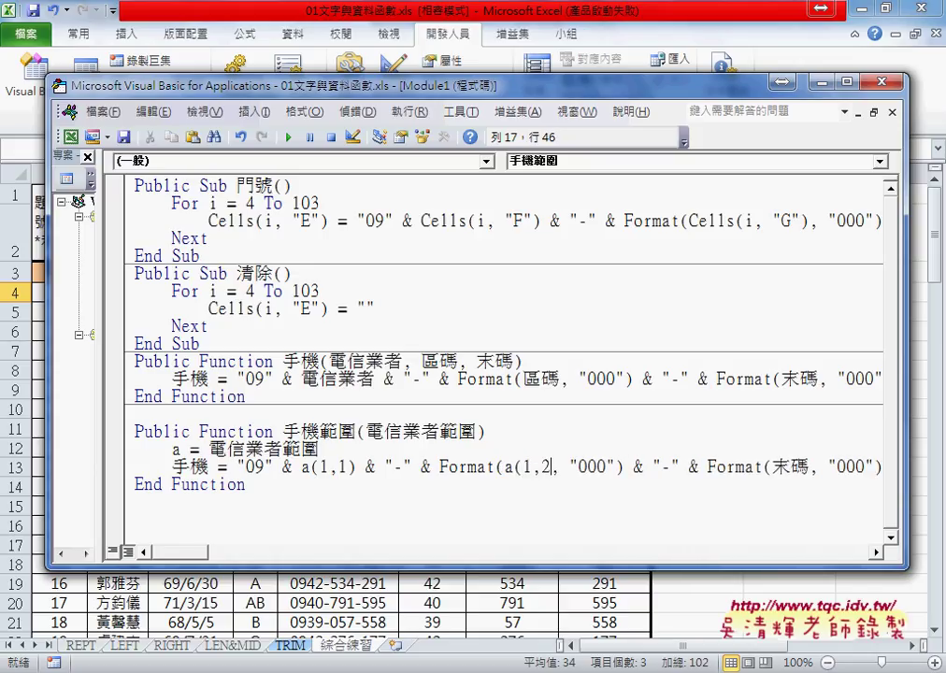
type(")")
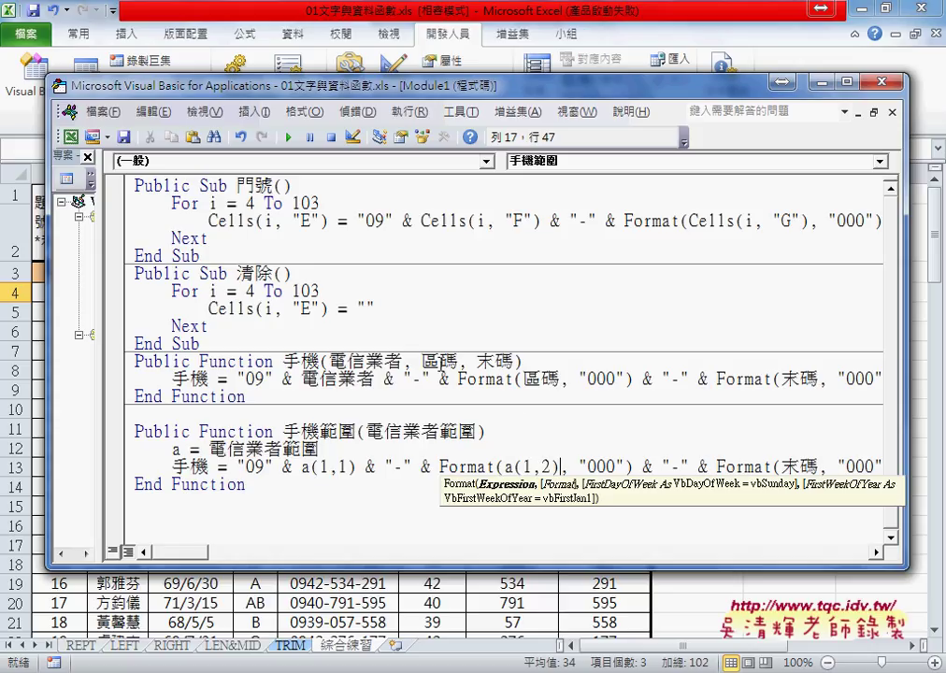
double_click(813, 466)
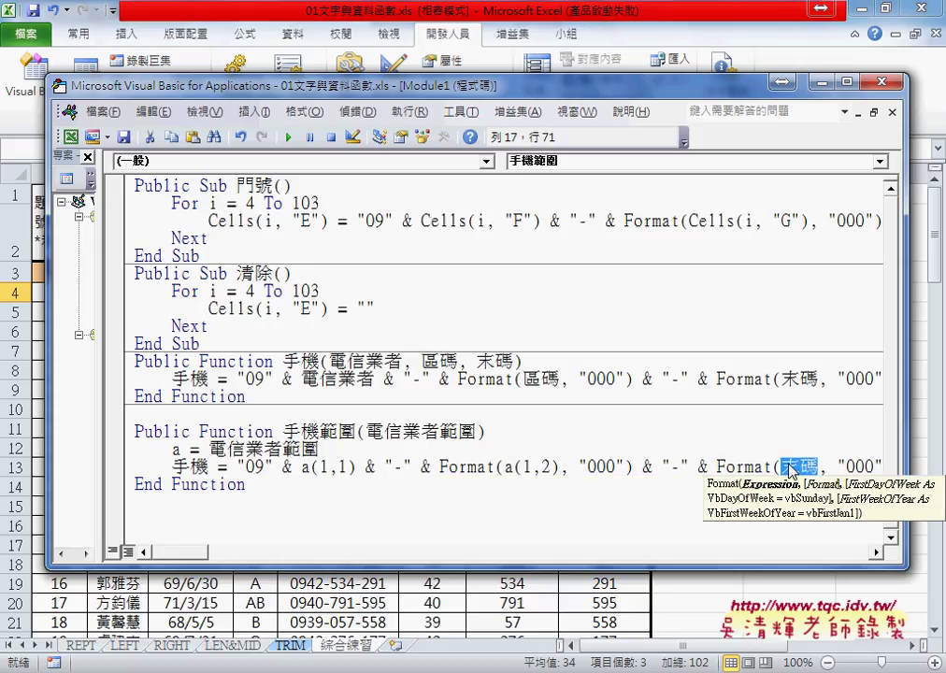
type("a(")
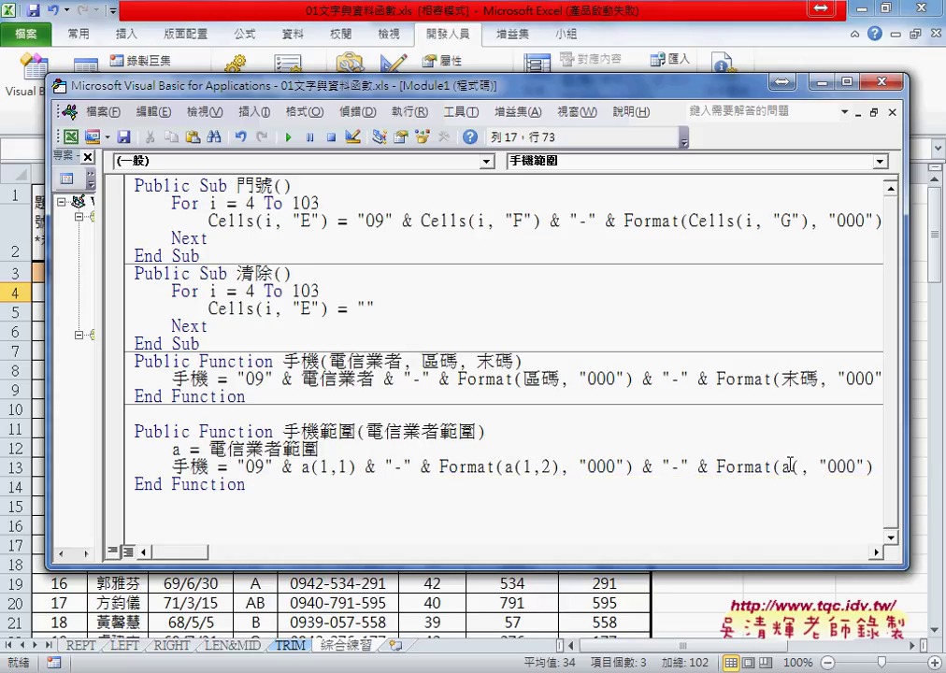
type("1, 3")
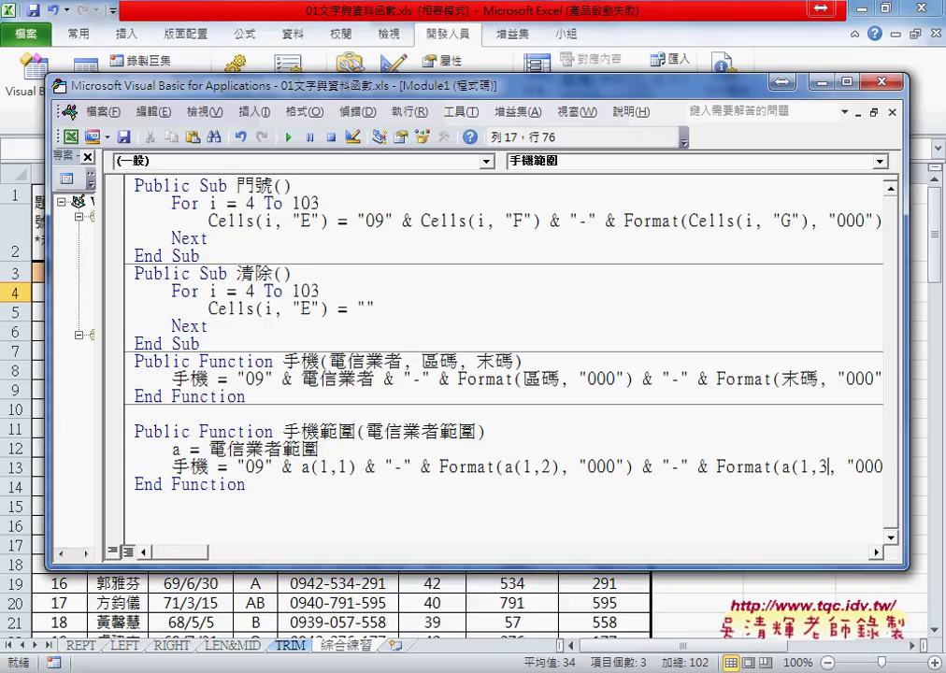
type(")")
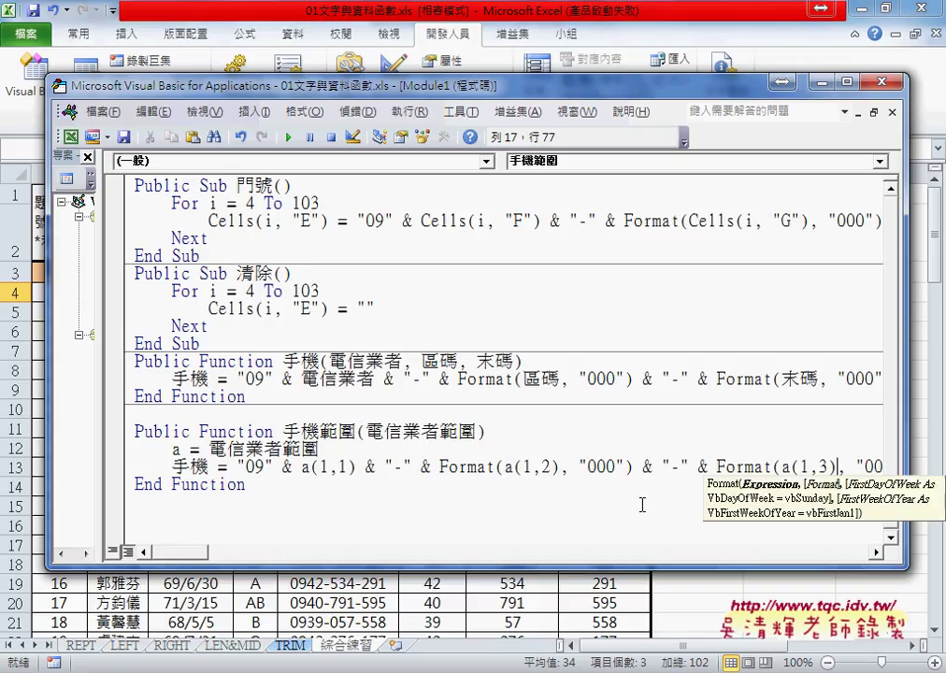
left_click(642, 505)
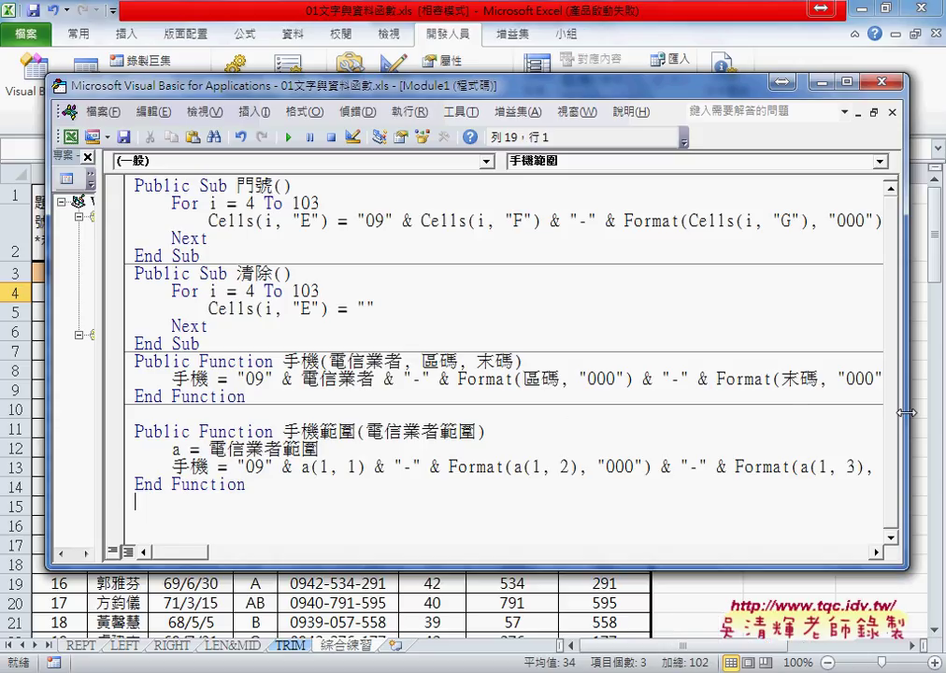
left_click_drag(905, 412, 933, 412)
left_click_drag(631, 97, 643, 80)
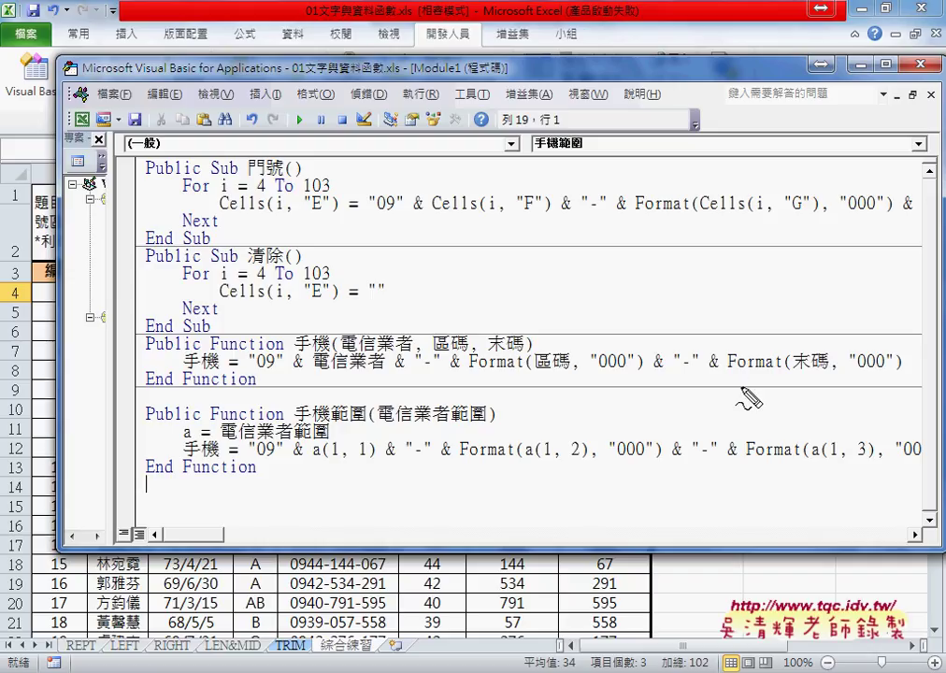
left_click_drag(355, 351, 505, 350)
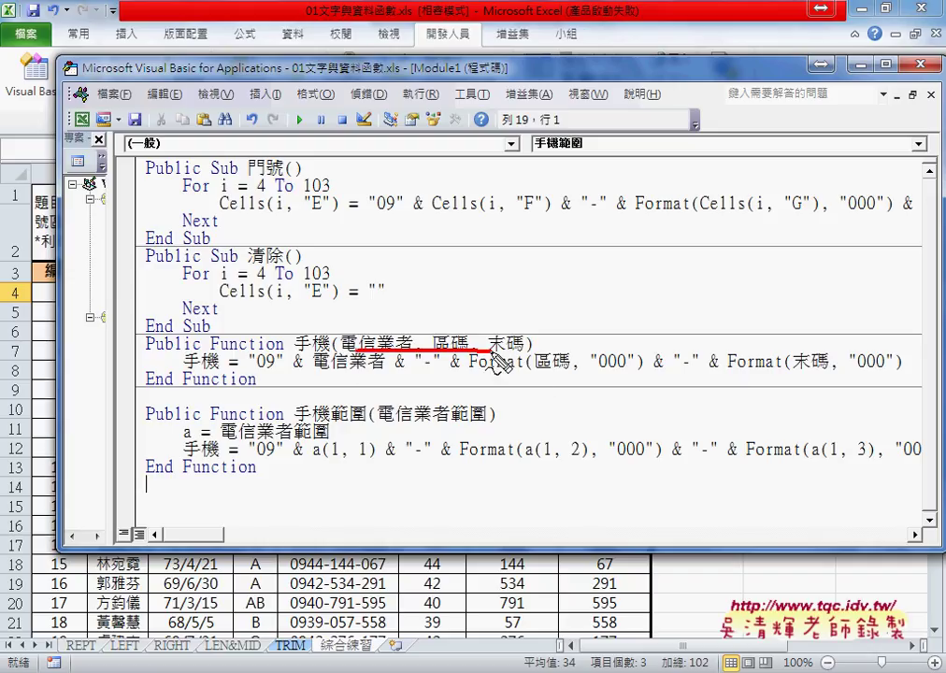
left_click_drag(439, 353, 441, 402)
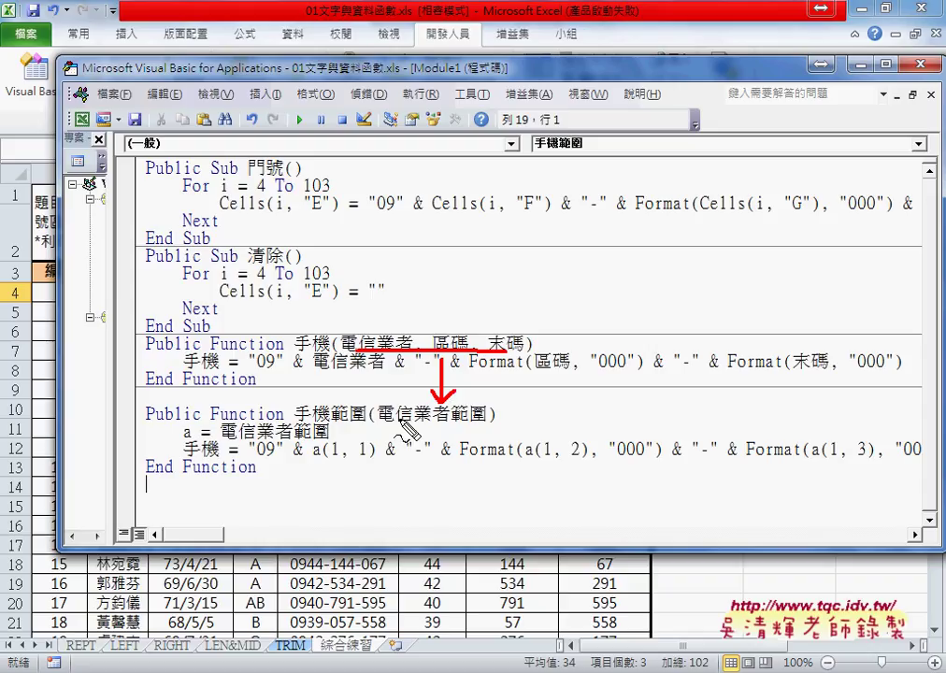
mouse_move(388, 422)
left_mouse_down()
mouse_move(484, 422)
mouse_move(487, 373)
left_mouse_up()
left_click_drag(223, 439, 329, 440)
left_click_drag(187, 423, 196, 438)
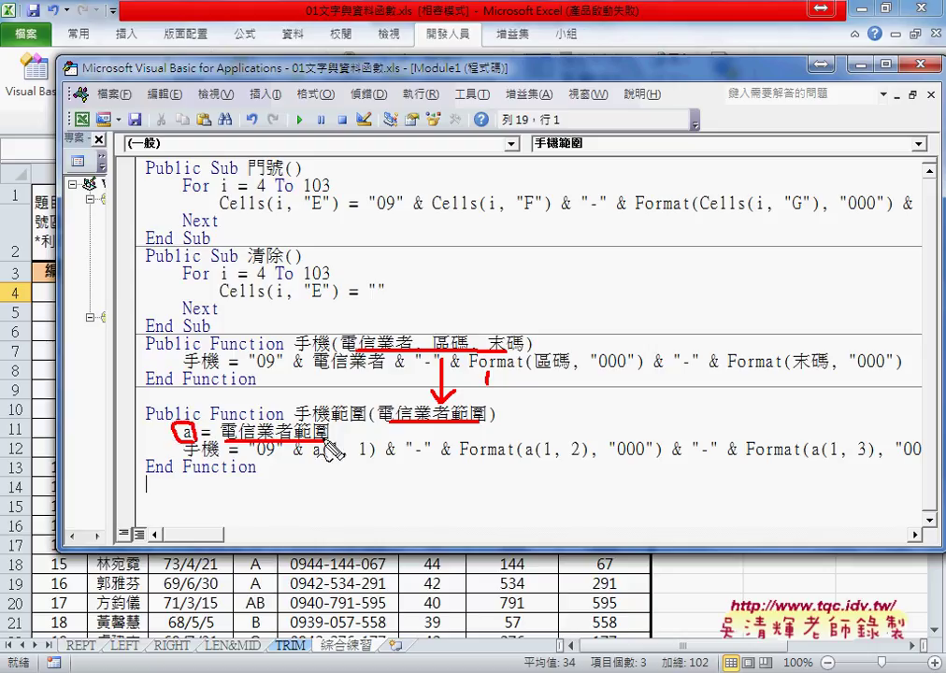
mouse_move(265, 402)
left_mouse_down()
mouse_move(329, 457)
mouse_move(372, 458)
left_mouse_up()
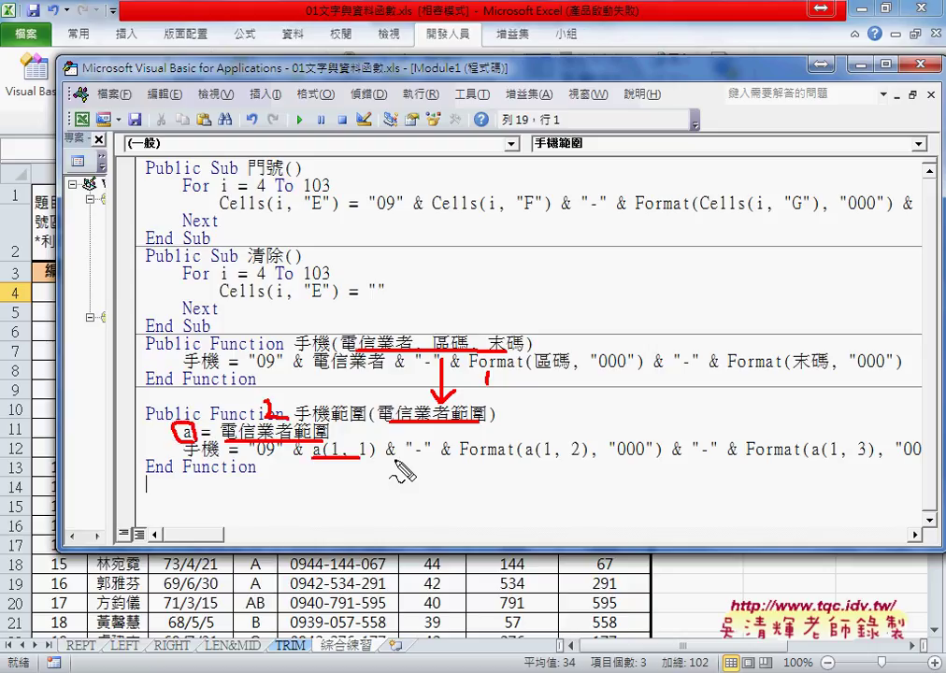
left_click_drag(534, 458, 579, 458)
left_click_drag(826, 459, 858, 459)
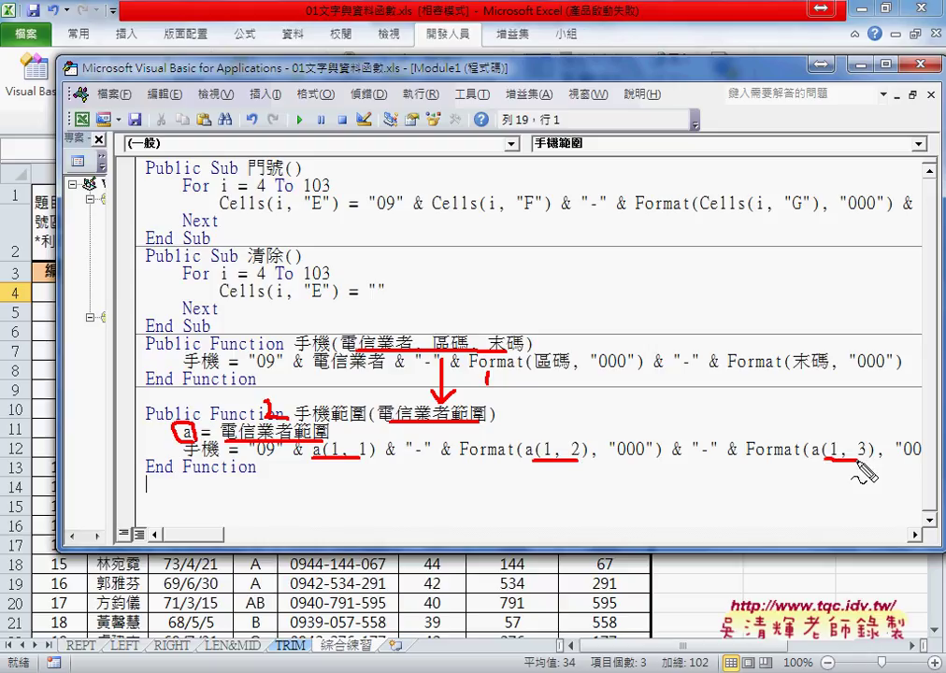
left_click_drag(547, 416, 550, 441)
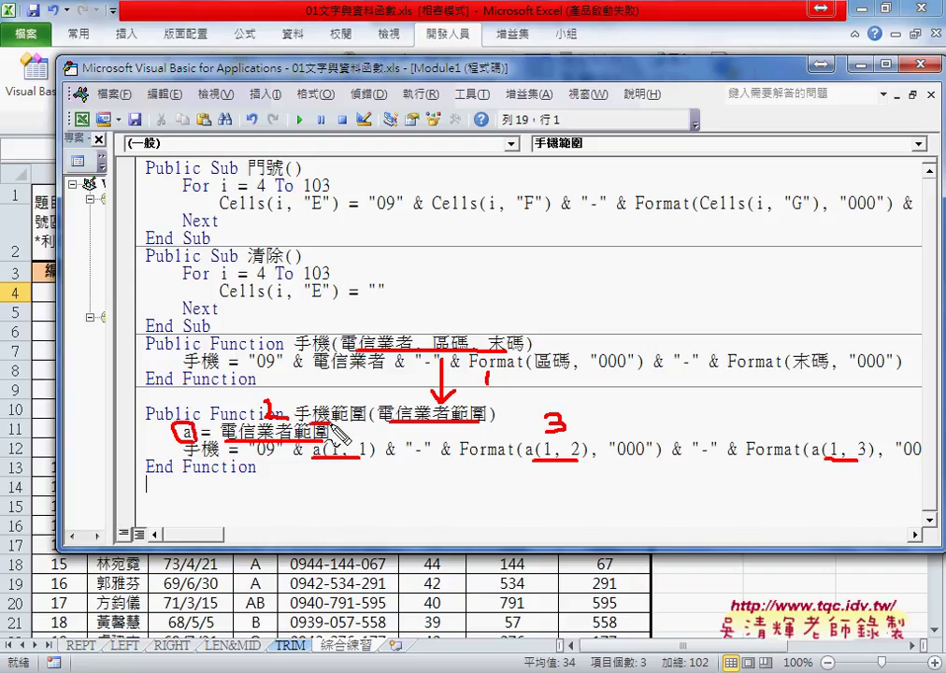
left_click_drag(332, 423, 367, 422)
left_click_drag(217, 457, 185, 457)
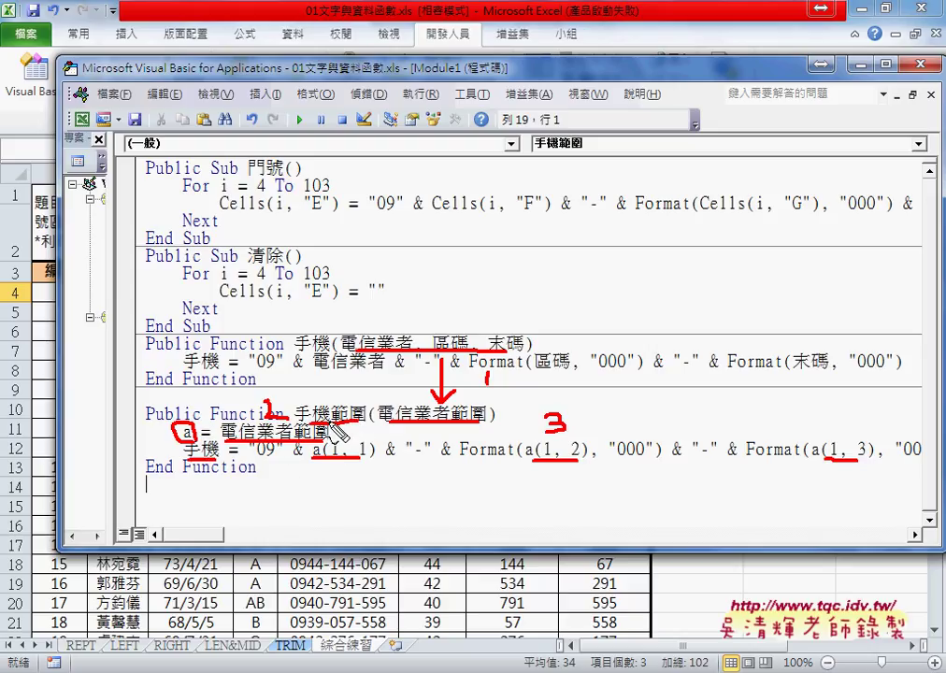
left_click_drag(184, 367, 218, 366)
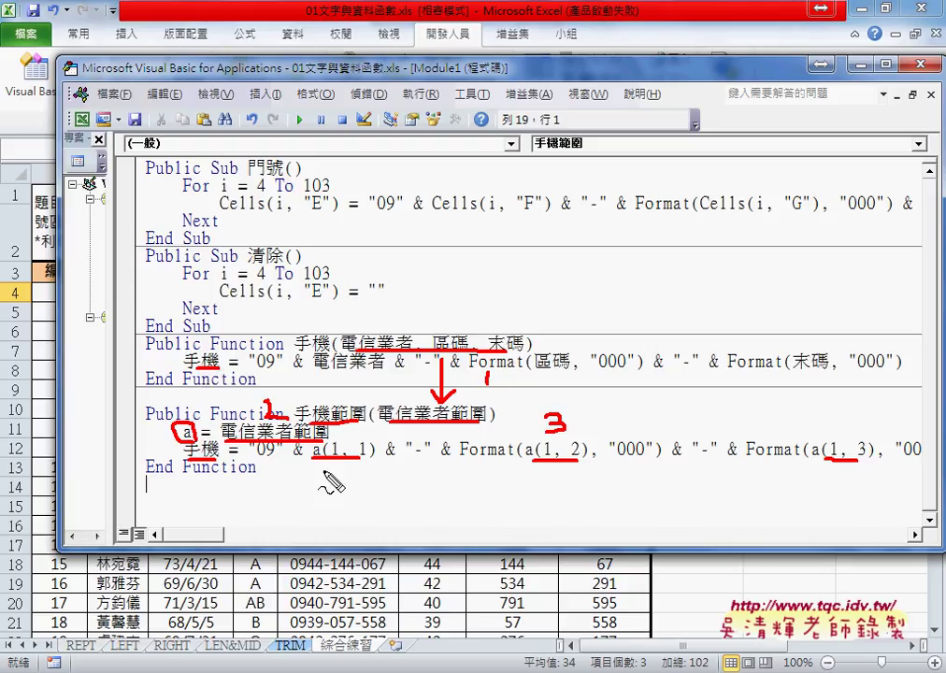
mouse_move(253, 478)
left_mouse_down()
mouse_move(275, 492)
mouse_move(267, 503)
left_mouse_up()
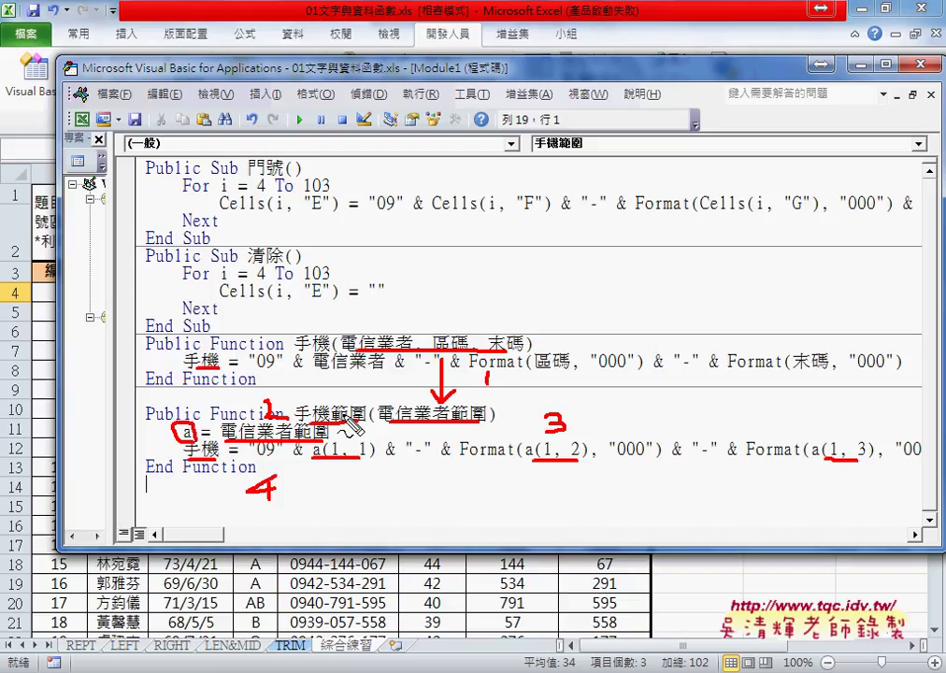
key("Escape")
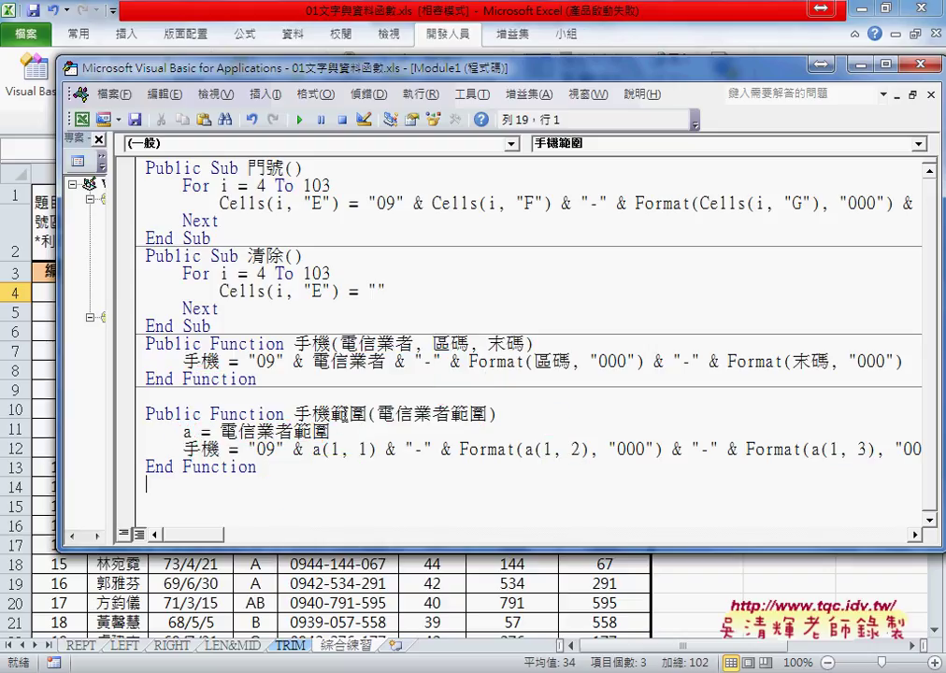
left_click_drag(329, 414, 369, 414)
key("ctrl+c")
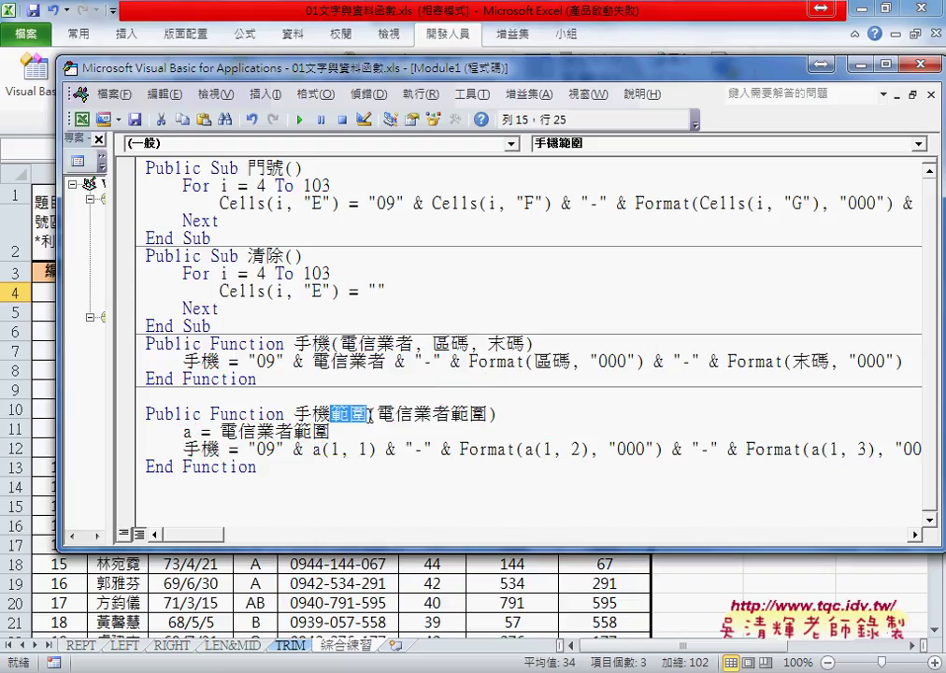
Paste 範圍 after 手機 on the result line so it assigns 手機範圍, then switch to Excel
left_click(248, 450)
key("ctrl+v")
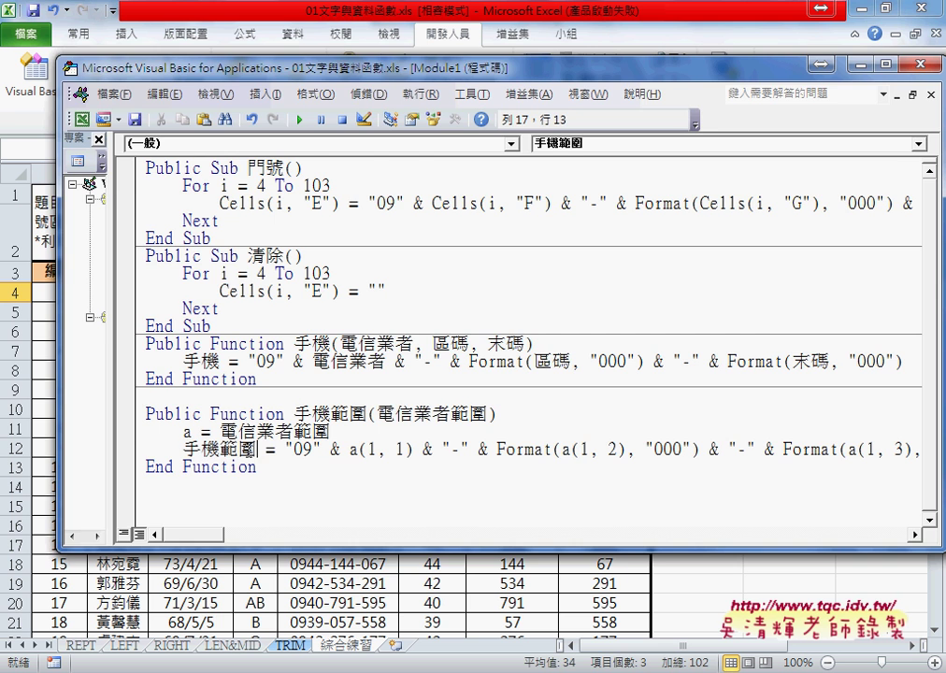
left_click(374, 605)
Clear the old 手機 formulas from E4 down the column
left_click(375, 292)
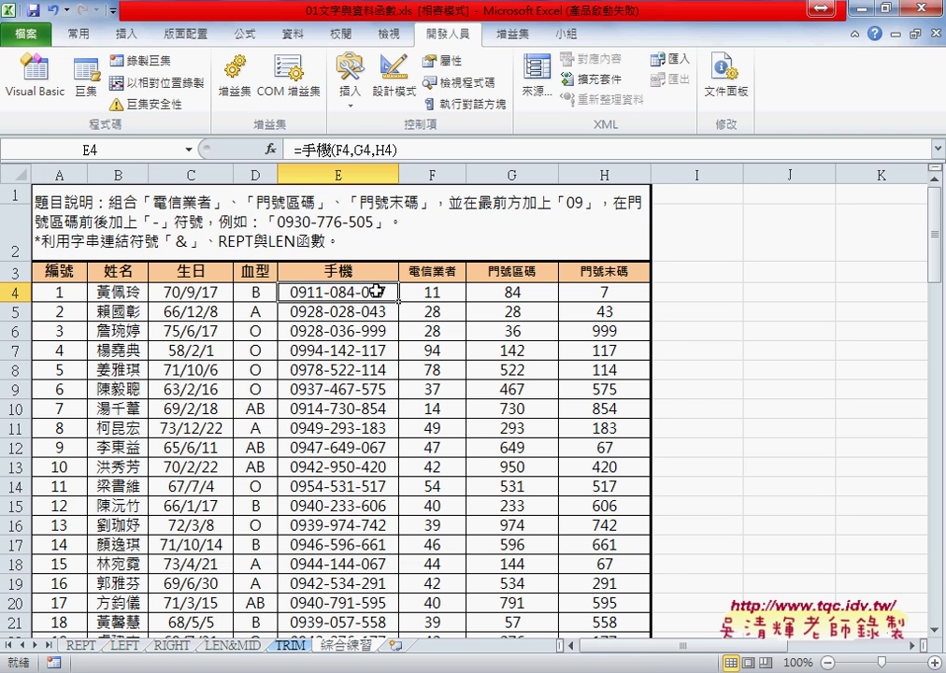
key("ctrl+shift+Down")
key("Delete")
scroll(376, 292, "up", 20)
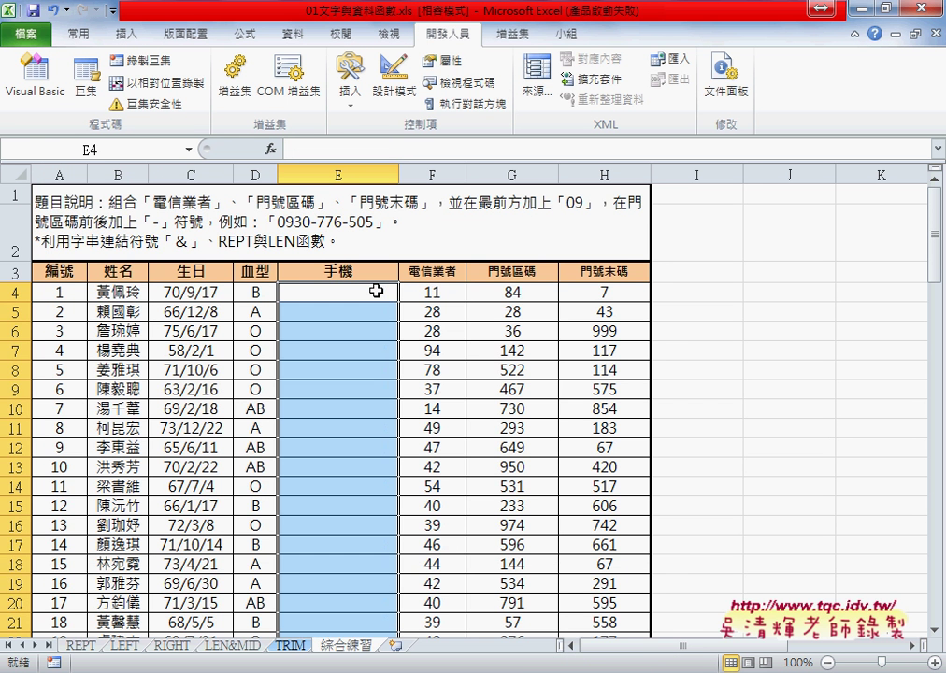
left_click(376, 291)
Insert =手機範圍(F4:H4) in E4 via Insert Function and fill it down the column
left_click(269, 148)
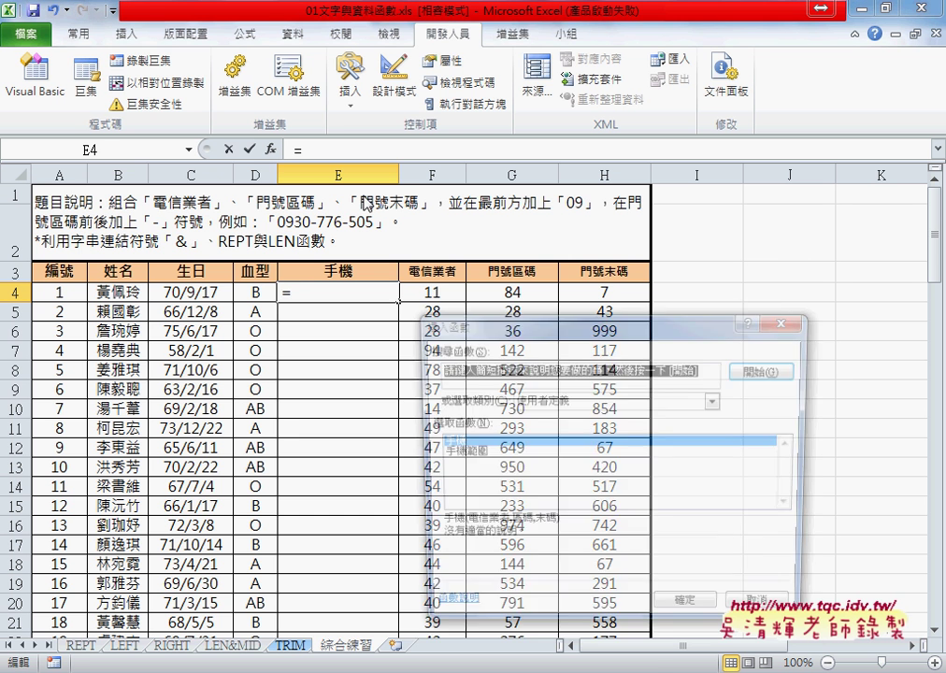
left_click(467, 454)
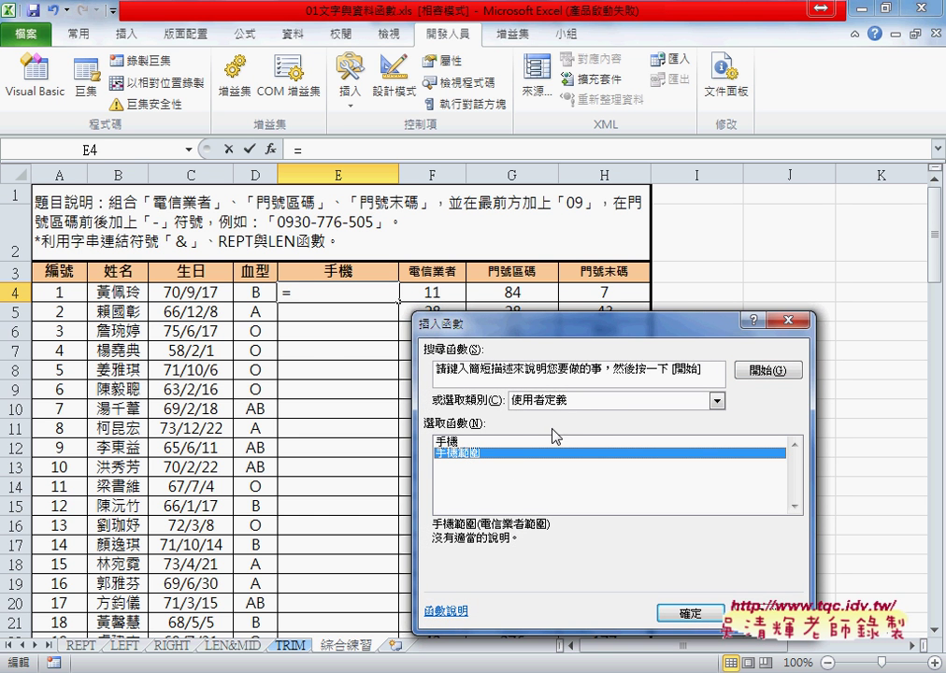
left_click(690, 613)
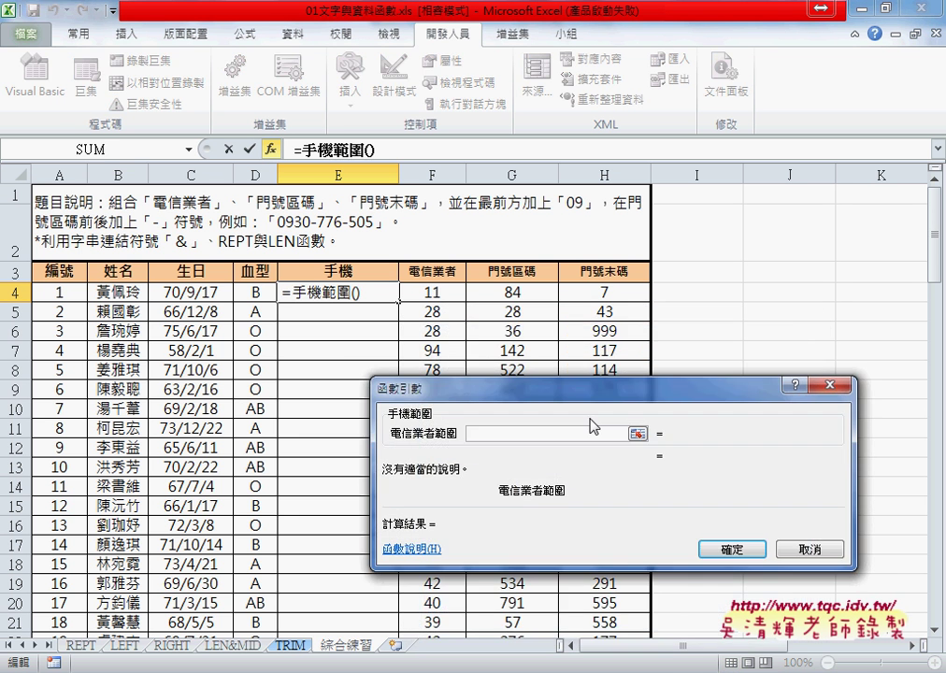
left_click_drag(431, 292, 603, 292)
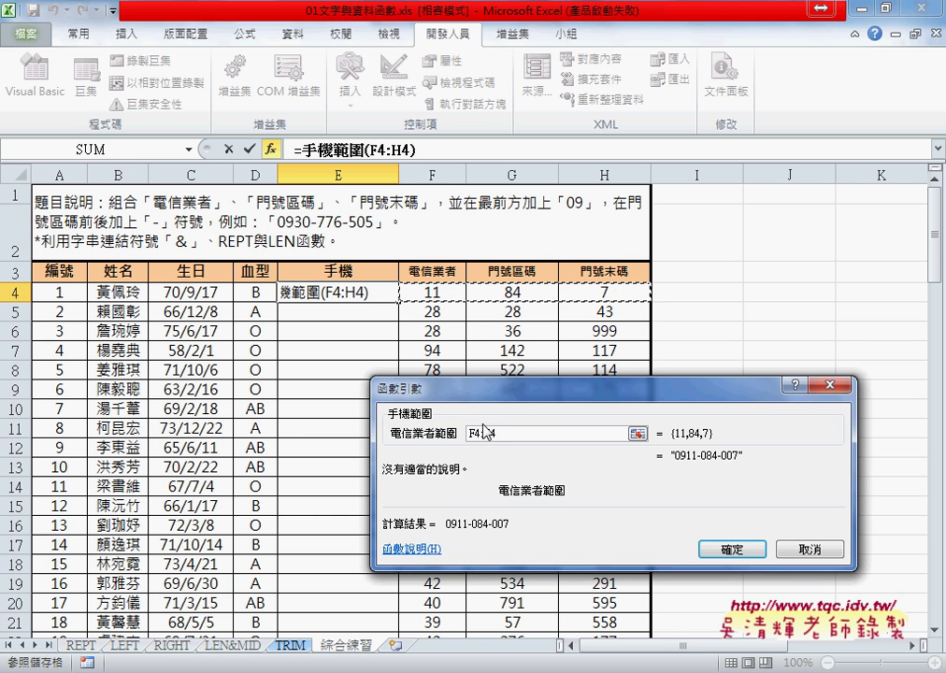
left_click(744, 554)
double_click(400, 300)
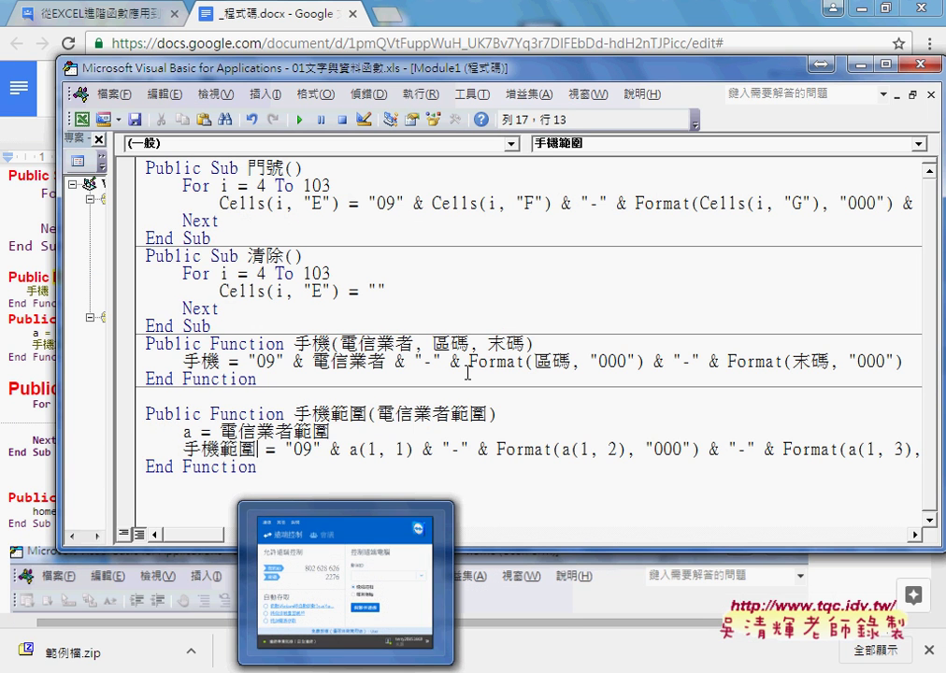
Delete 範圍 from the result line so it assigns 手機 again
left_click(451, 343)
left_click_drag(218, 449, 258, 449)
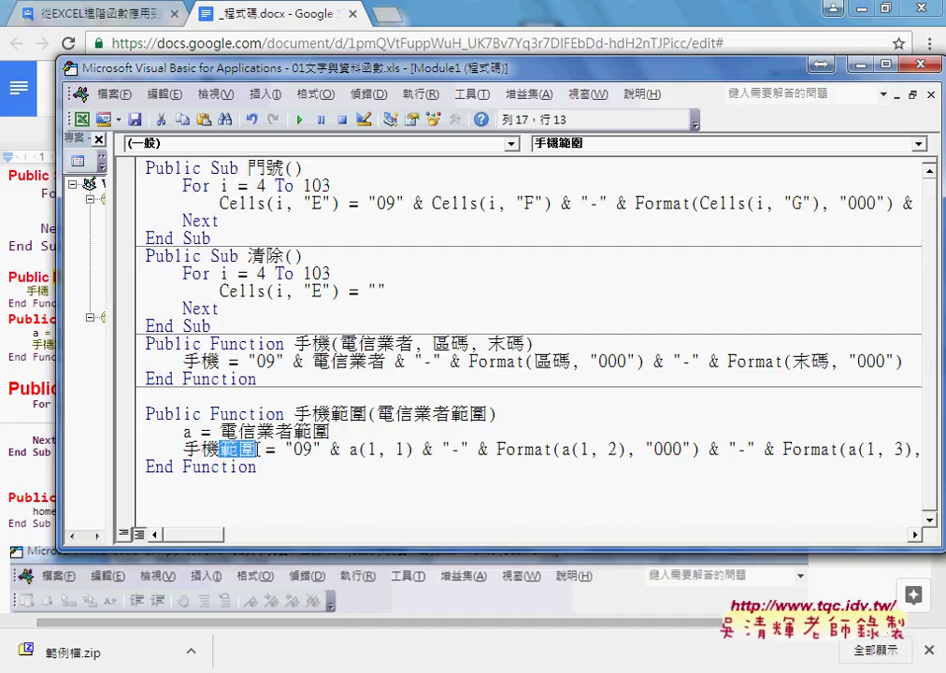
key("Delete")
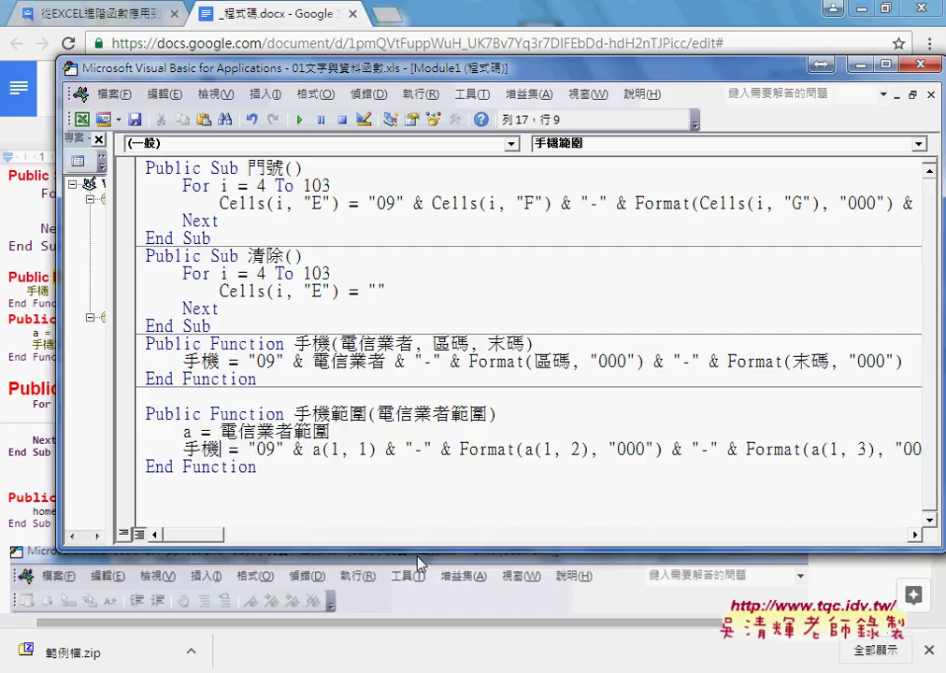
left_click(338, 505)
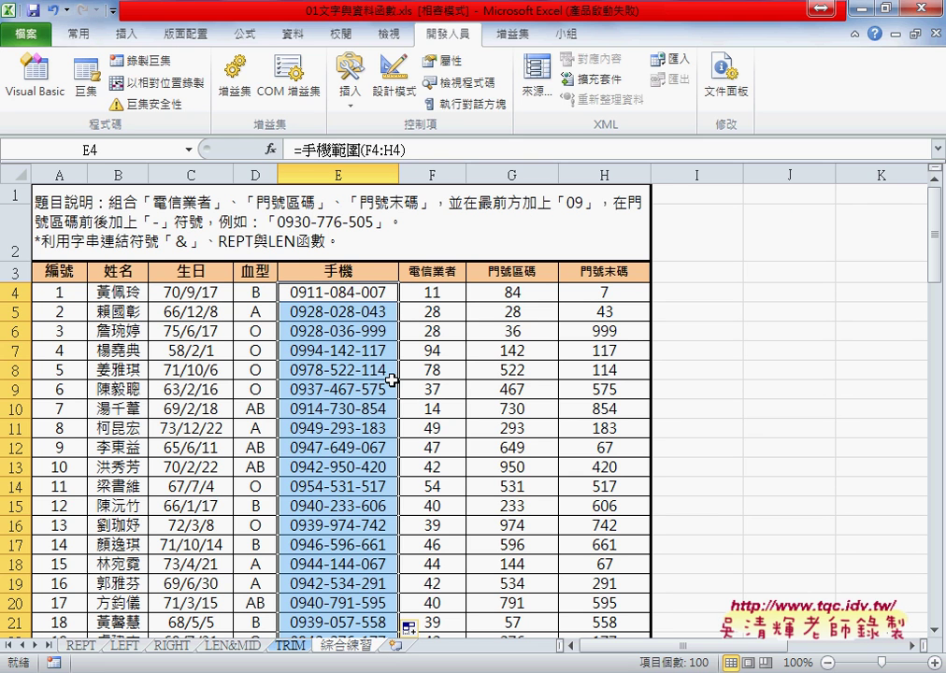
Re-enter E4's formula in Excel and acknowledge the 'argument not optional' compile error
left_click(309, 297)
left_click(329, 150)
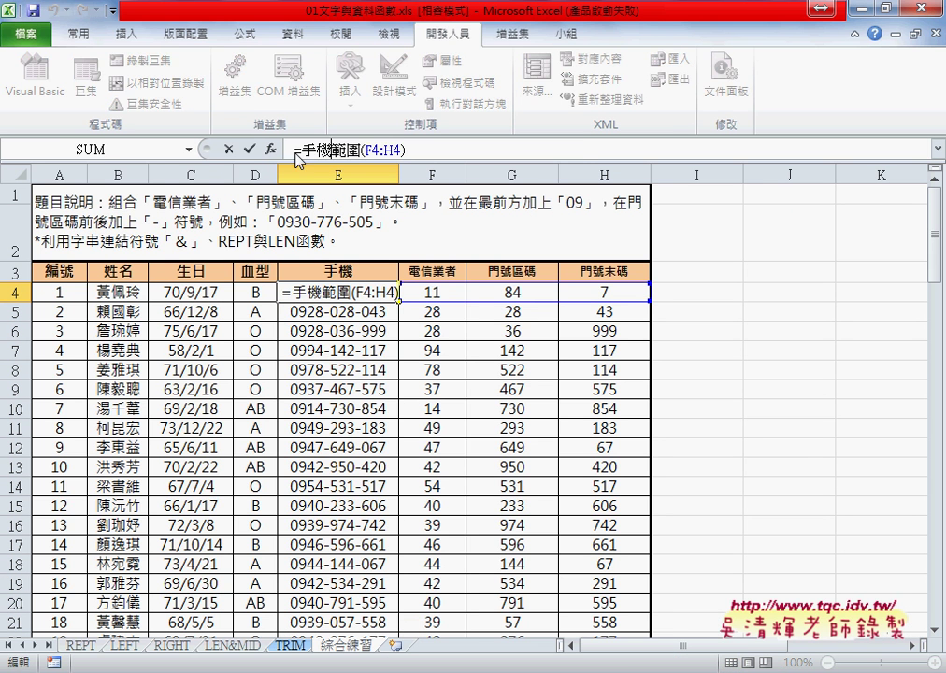
left_click(248, 149)
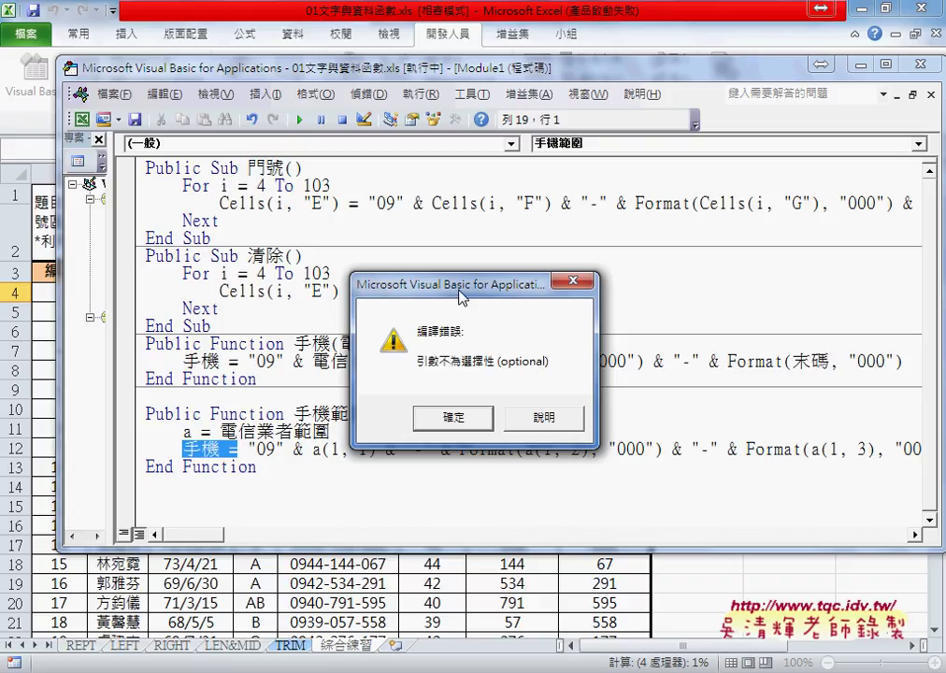
left_click(453, 417)
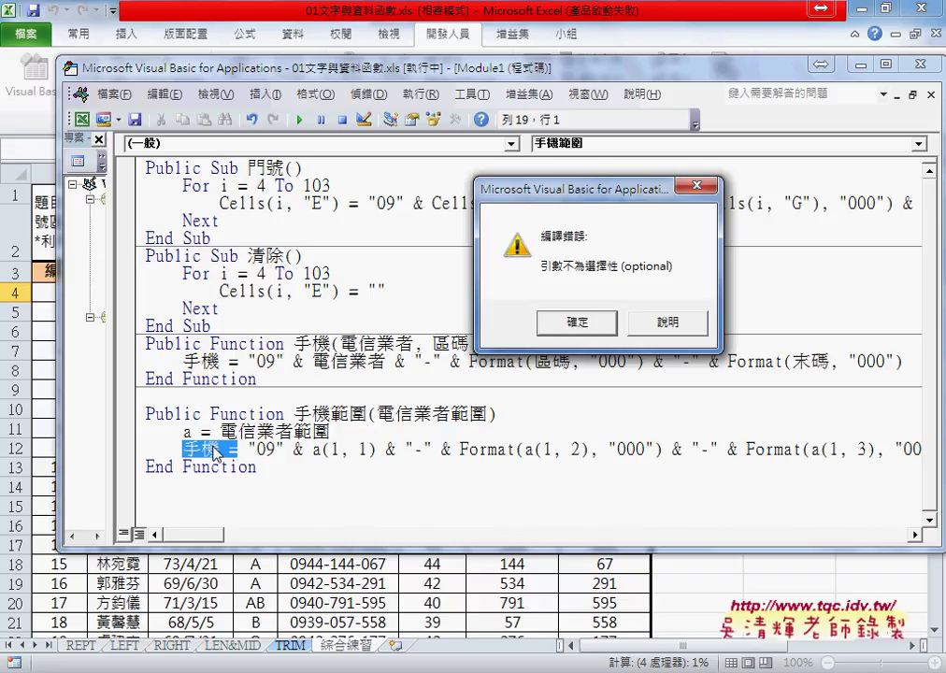
left_click(581, 323)
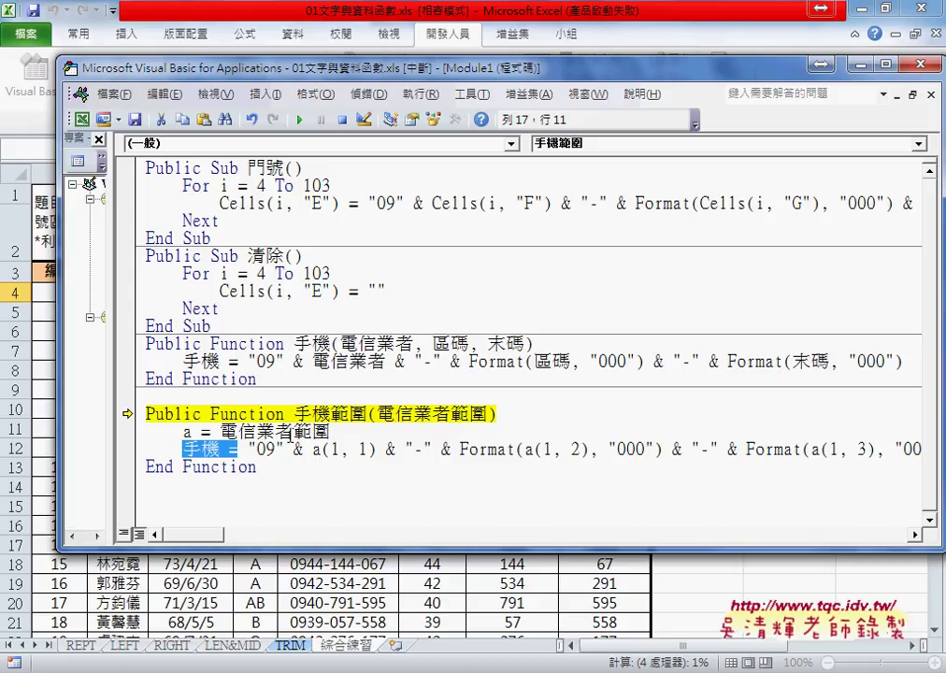
Paste 範圍 after 手機 on the result line to restore 手機範圍 =, then resume execution
left_click_drag(330, 414, 366, 414)
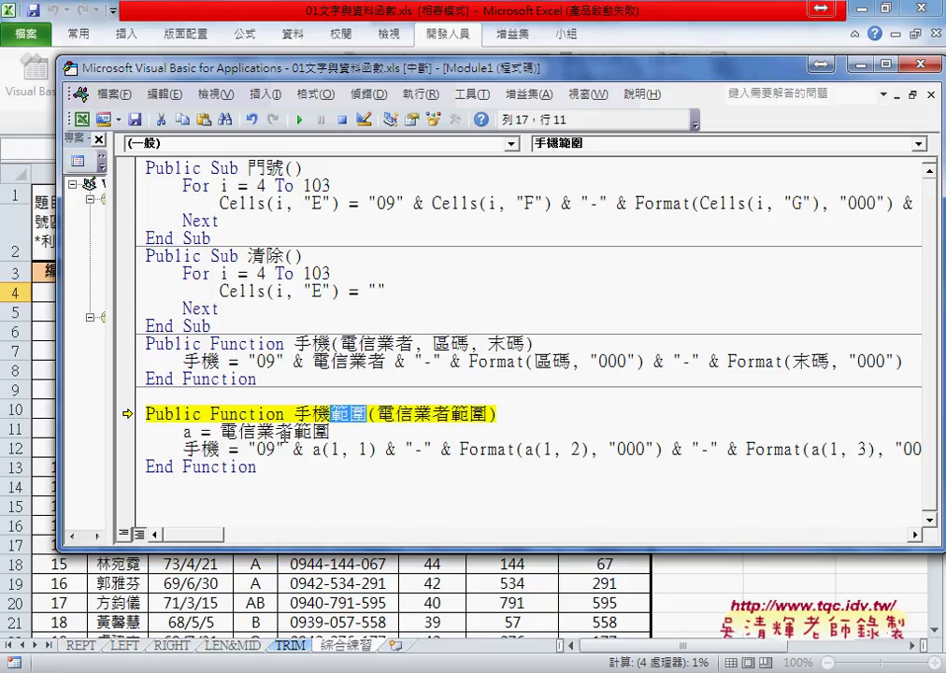
left_click(222, 450)
key("ctrl+v")
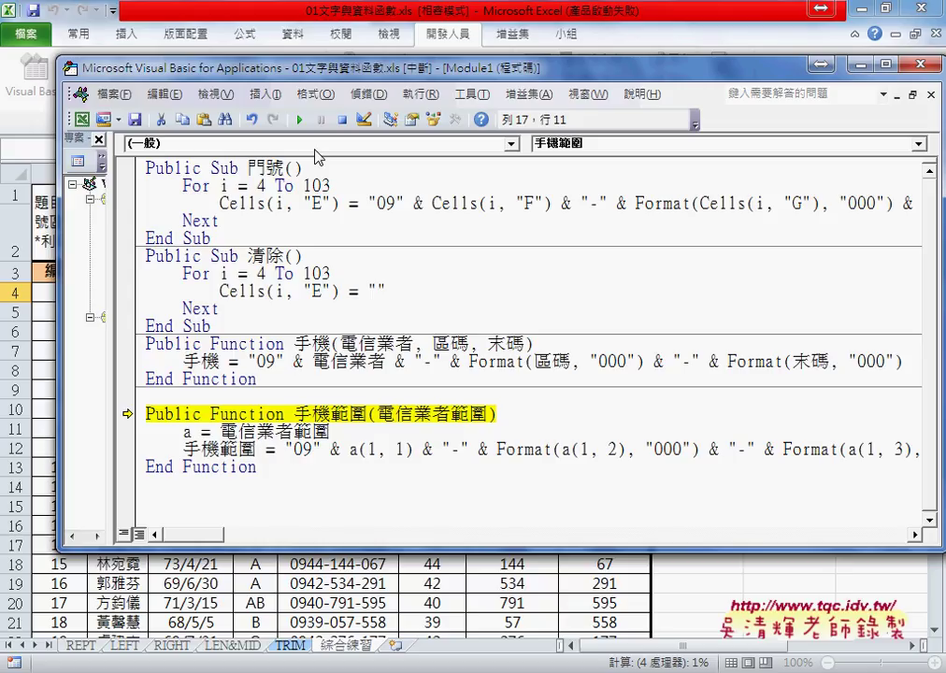
left_click(298, 120)
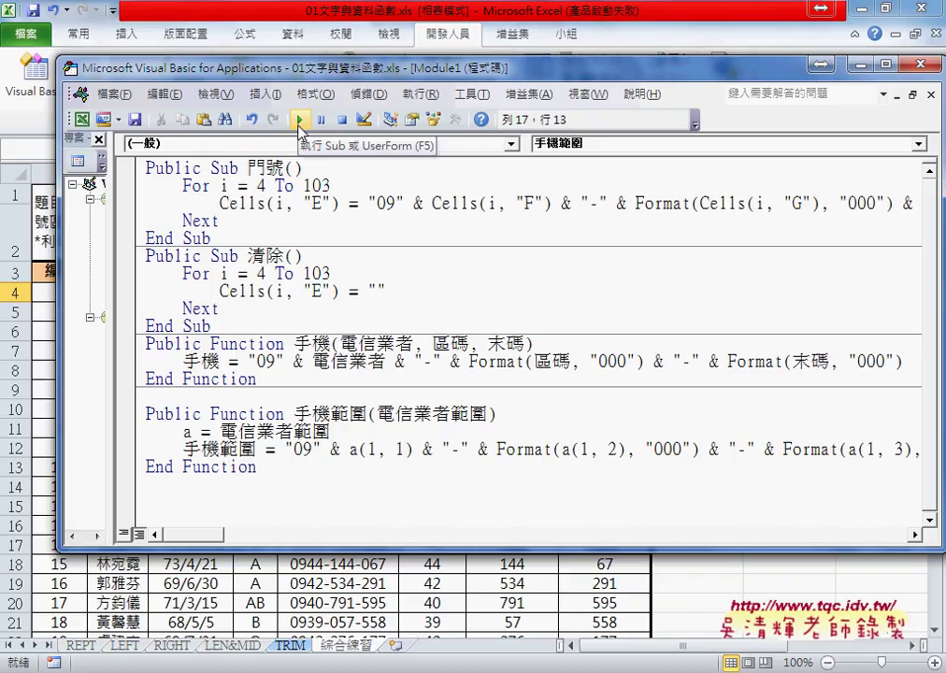
left_click_drag(255, 449, 221, 448)
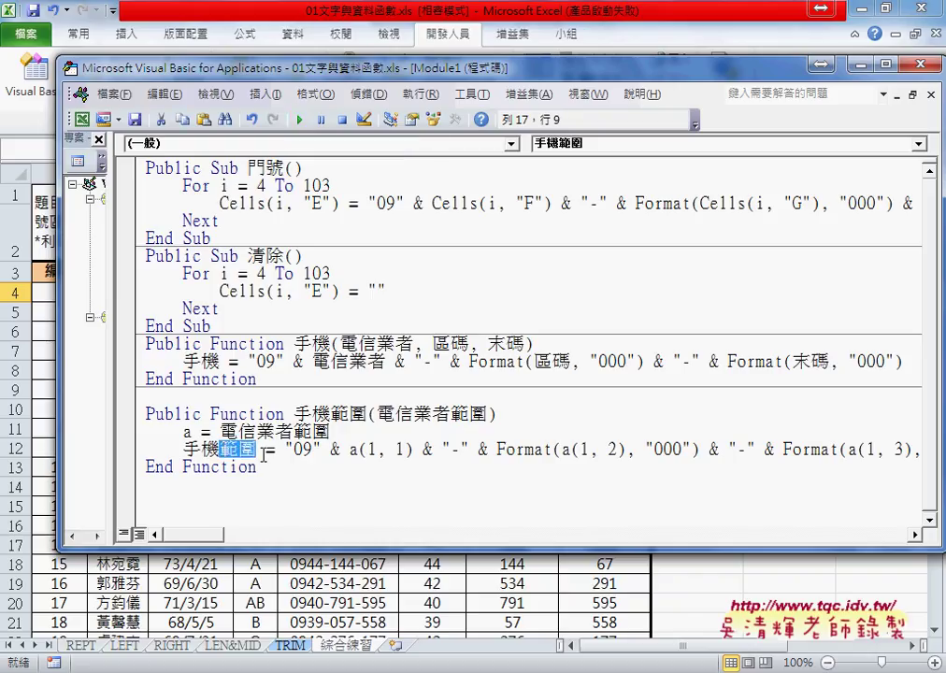